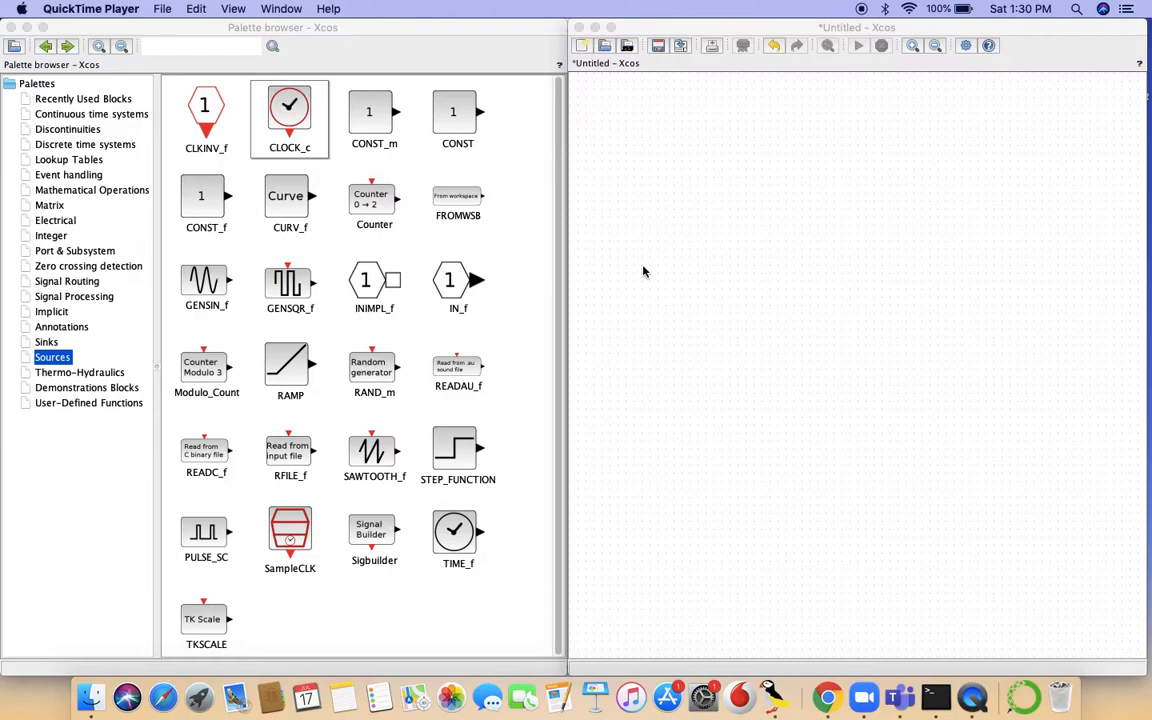
Place a GENSIN_f sine generator and a CSCOPE scope to its right in the diagram
click(51, 311)
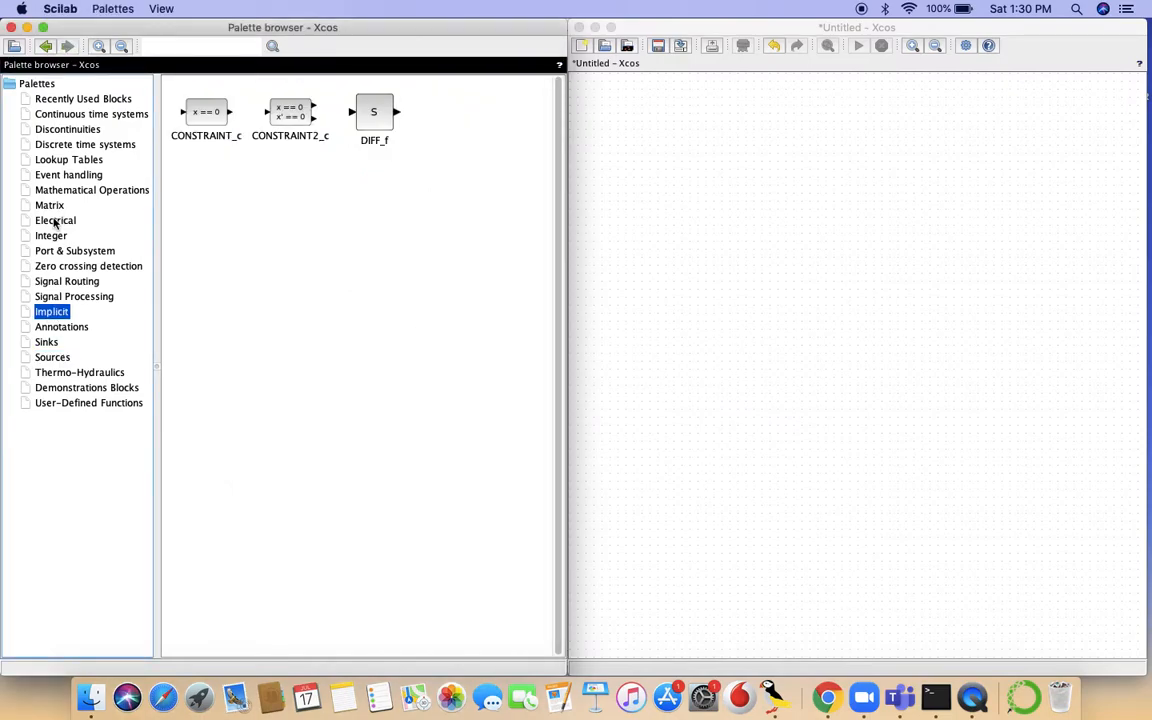
click(53, 357)
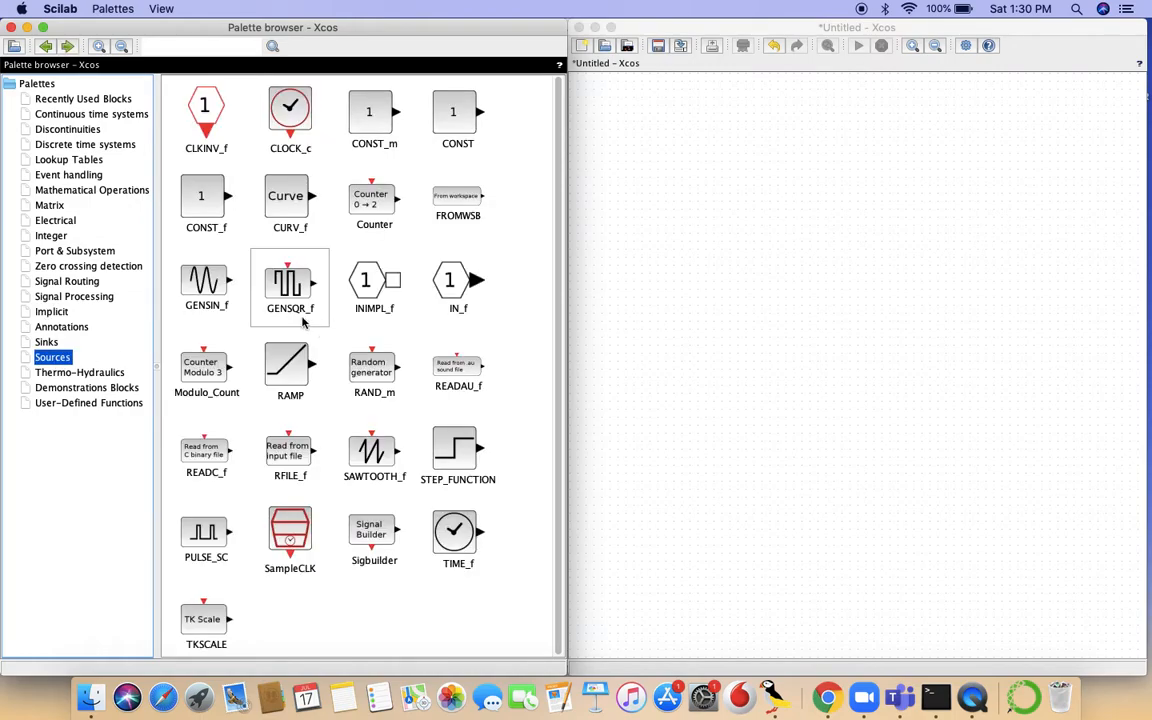
drag(194, 257, 672, 297)
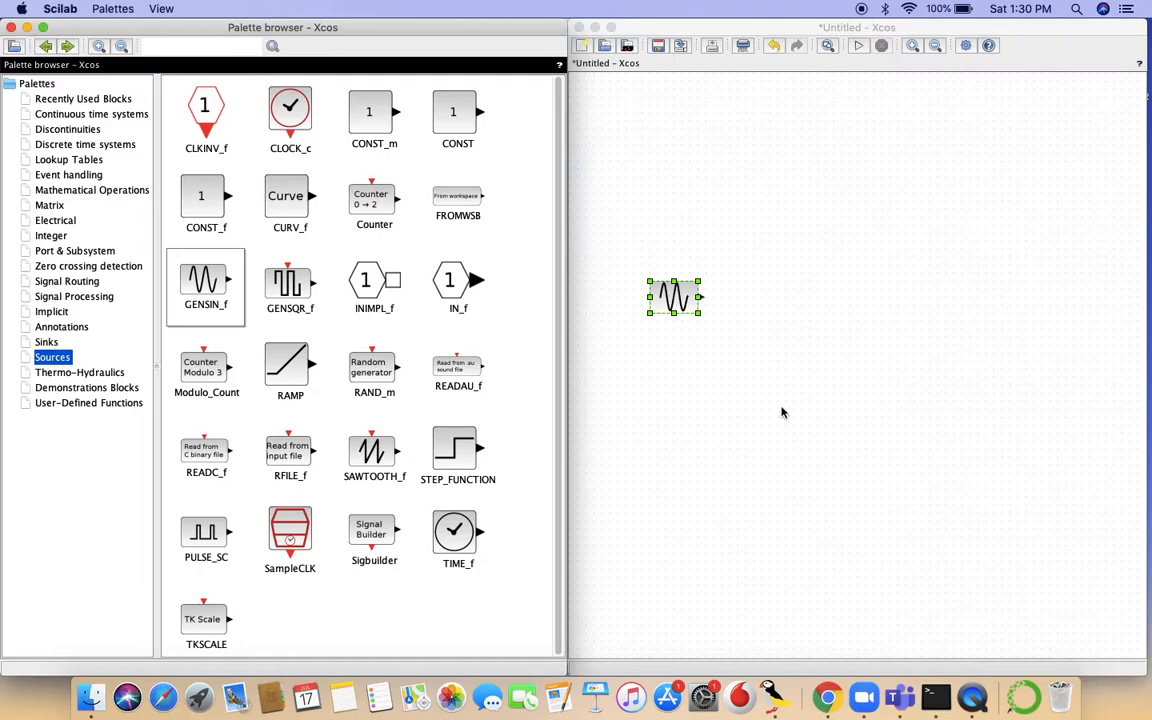
click(46, 342)
drag(365, 272, 880, 296)
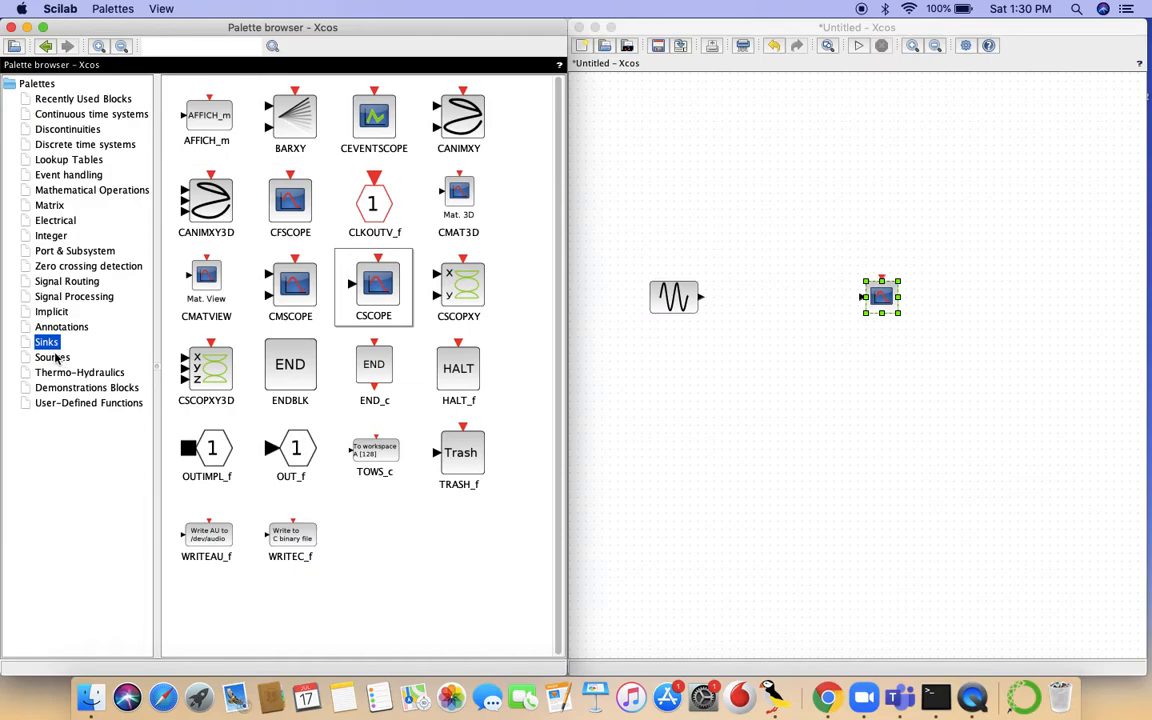
Add a CLOCK_c block above the scope, and wire both the sine generator and the clock to the scope
click(52, 357)
drag(302, 108, 882, 172)
click(727, 240)
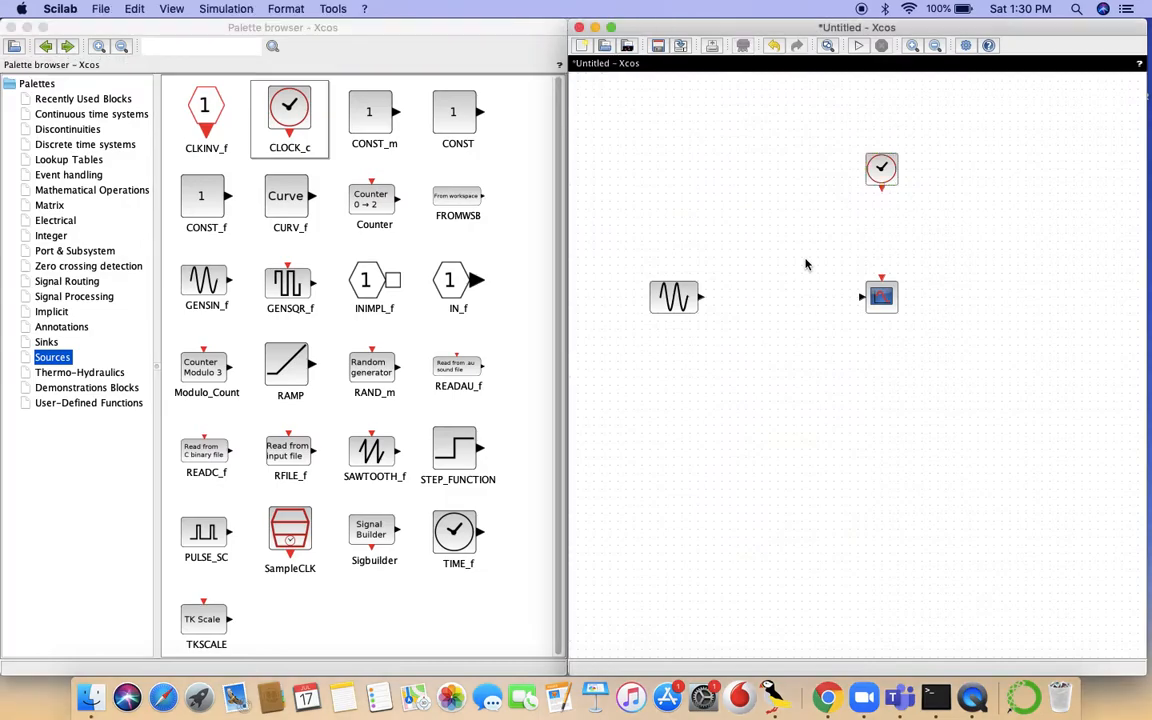
drag(702, 297, 882, 195)
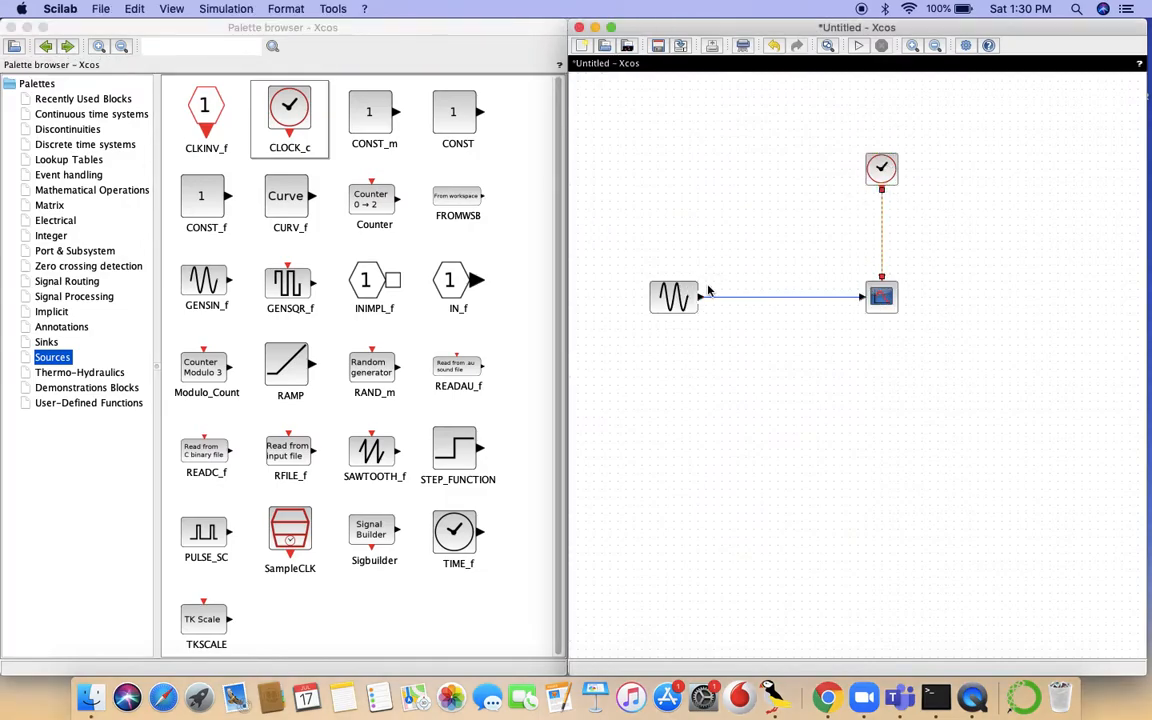
Set the sine generator's magnitude to 10 and its frequency to 0.01 rad/s
double_click(684, 300)
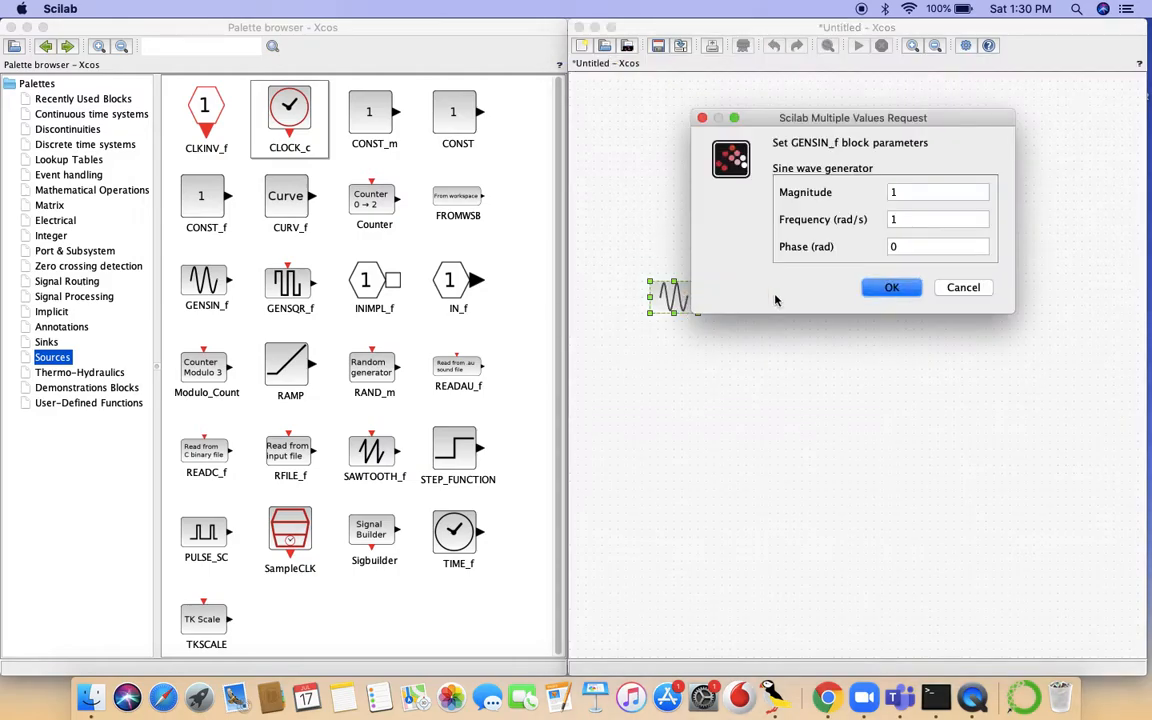
double_click(904, 193)
text(10)
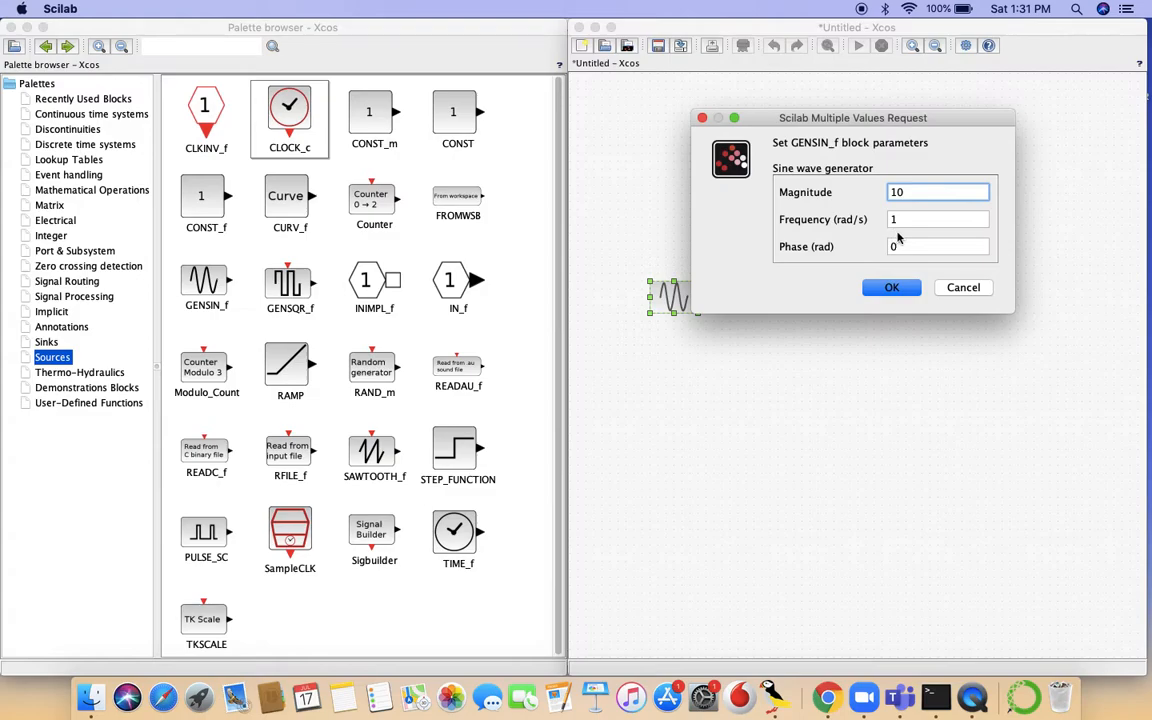
double_click(914, 219)
text(0.0)
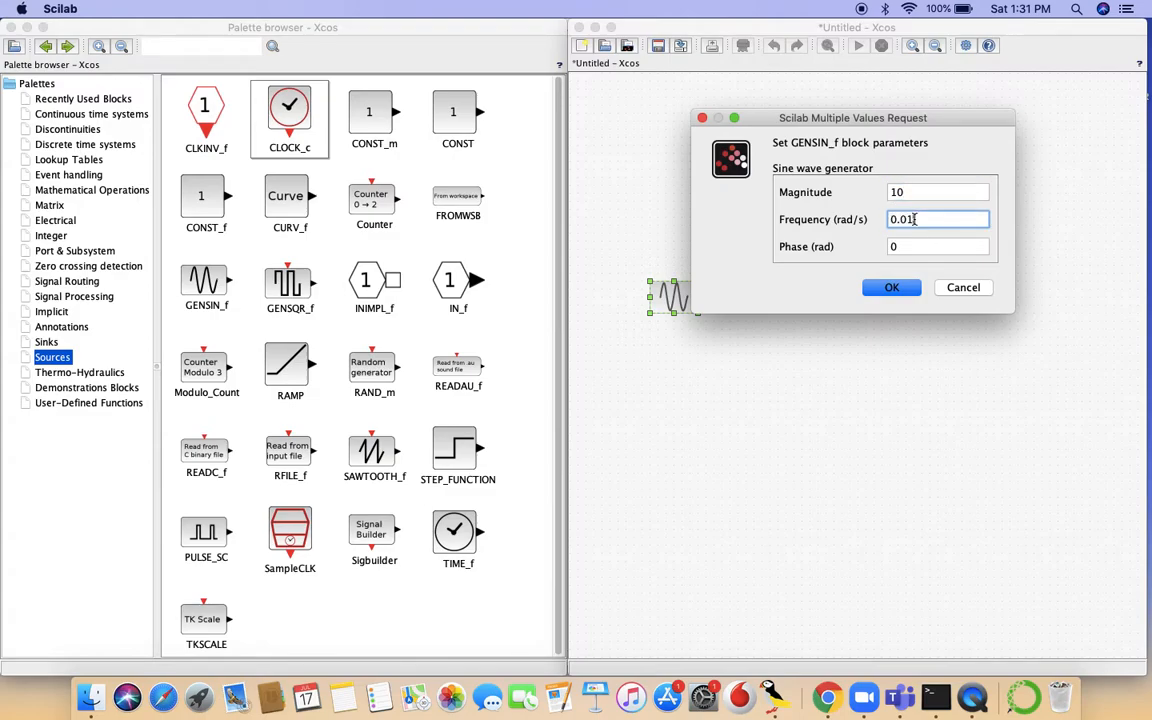
click(882, 288)
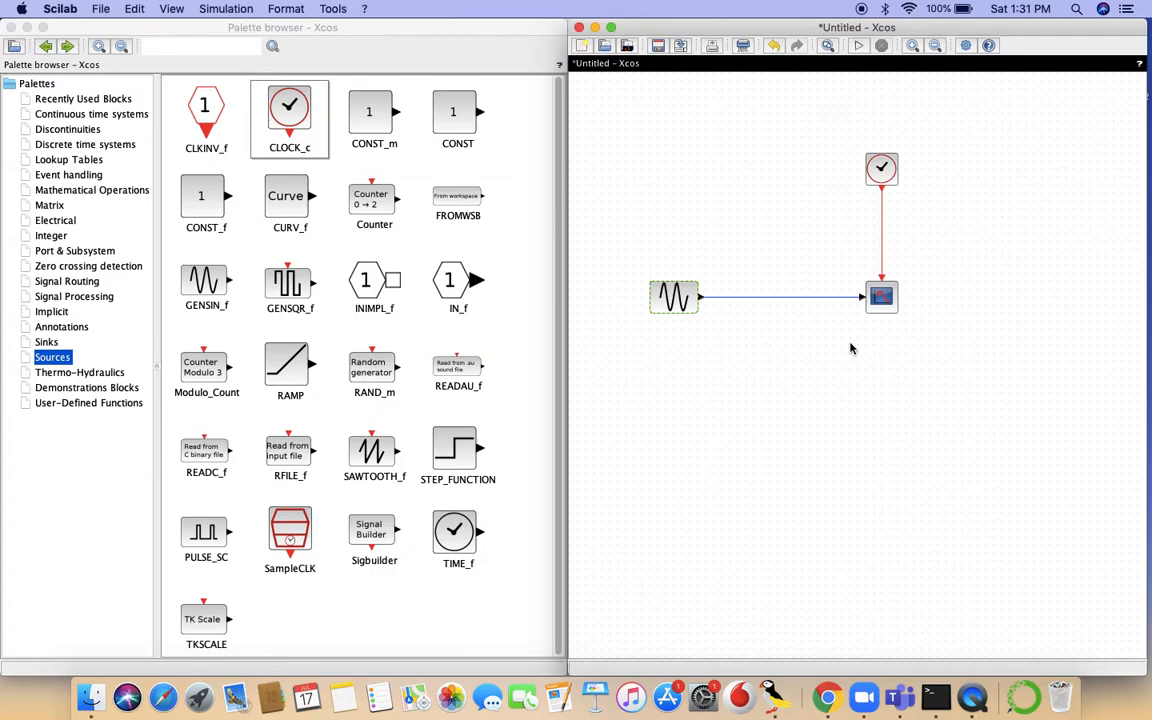
Set the CSCOPE block's refresh period to 628
double_click(881, 296)
double_click(985, 247)
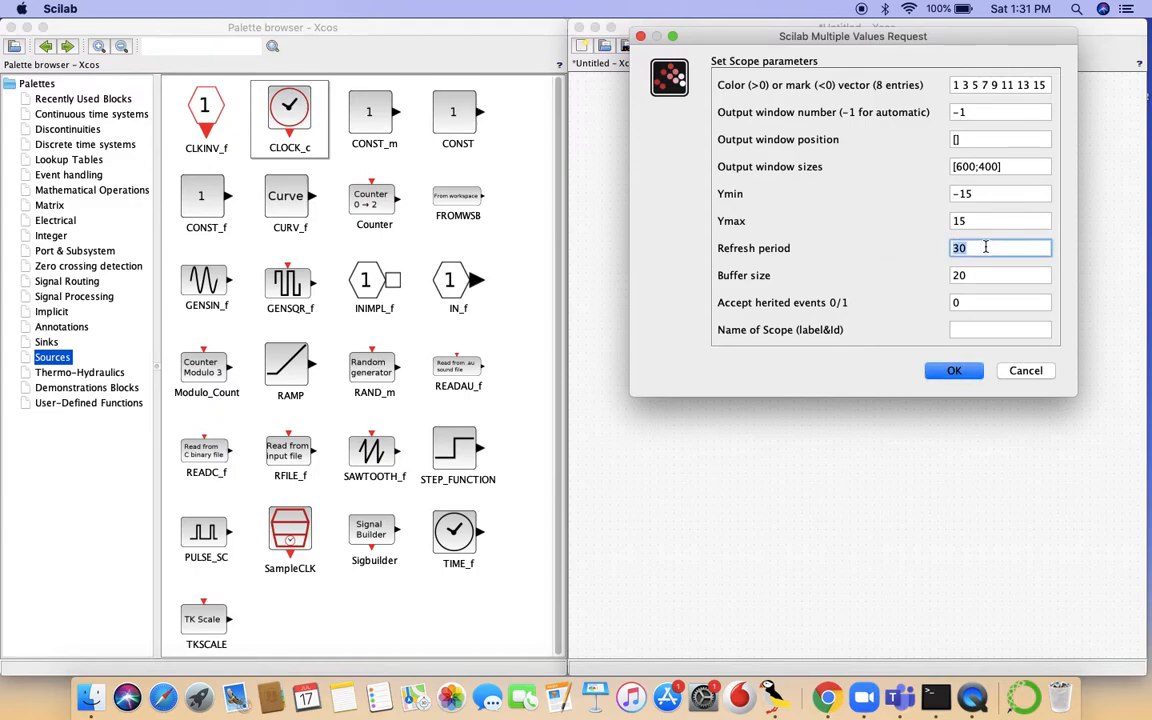
click(985, 247)
key(BackSpace)
key(BackSpace)
text(628)
click(954, 374)
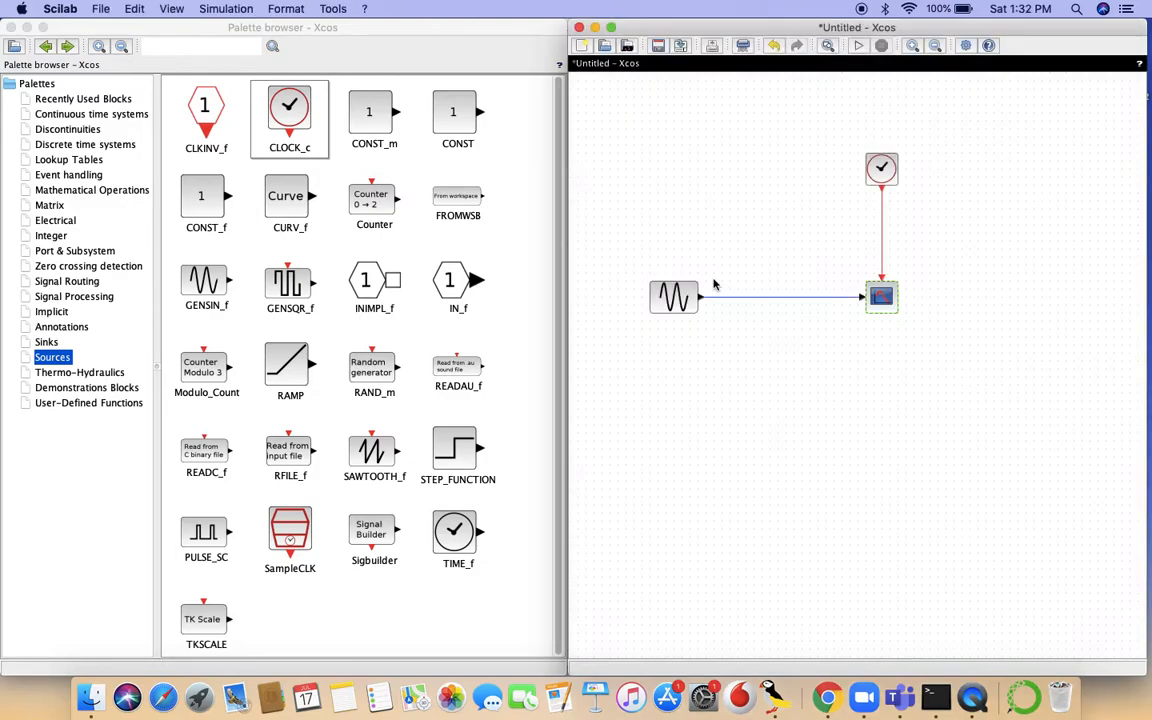
Set the simulation's final integration time to 628 and run the simulation
click(237, 21)
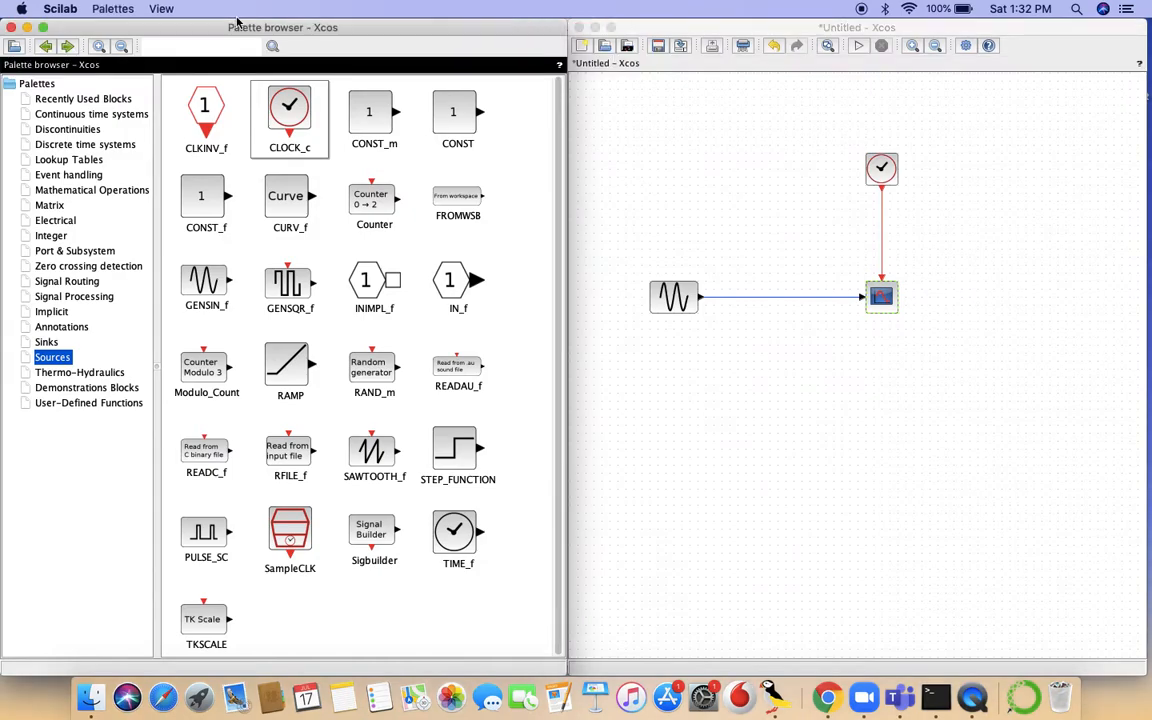
click(632, 151)
click(237, 9)
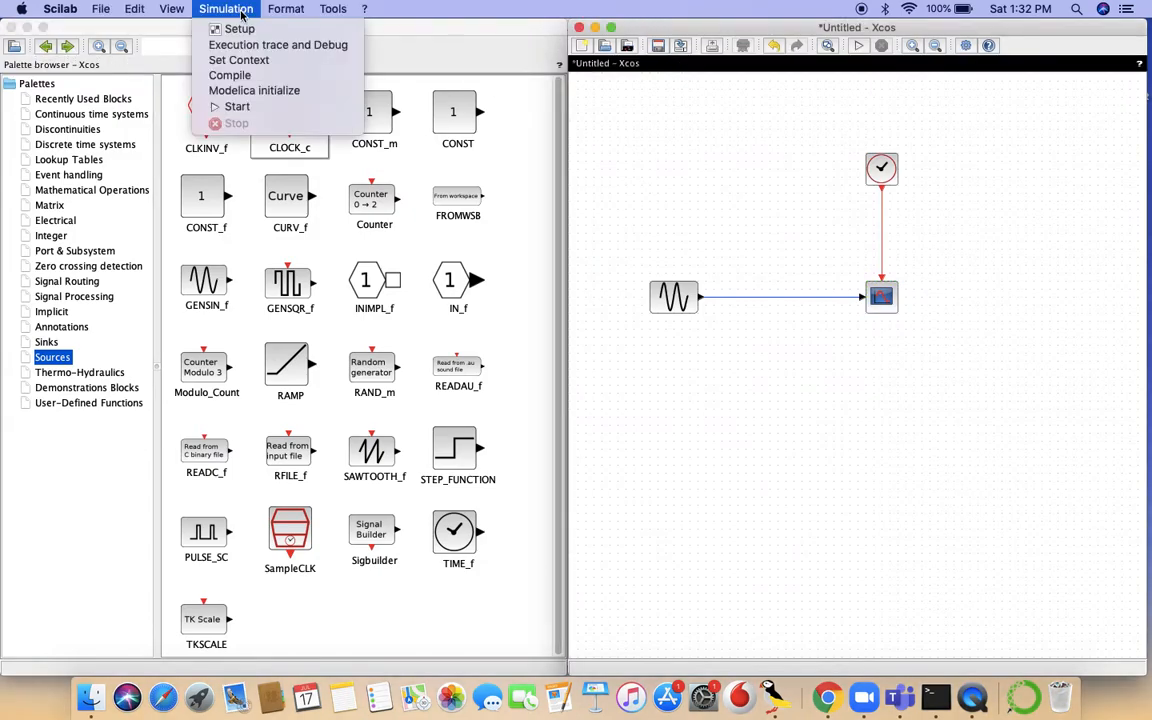
click(239, 29)
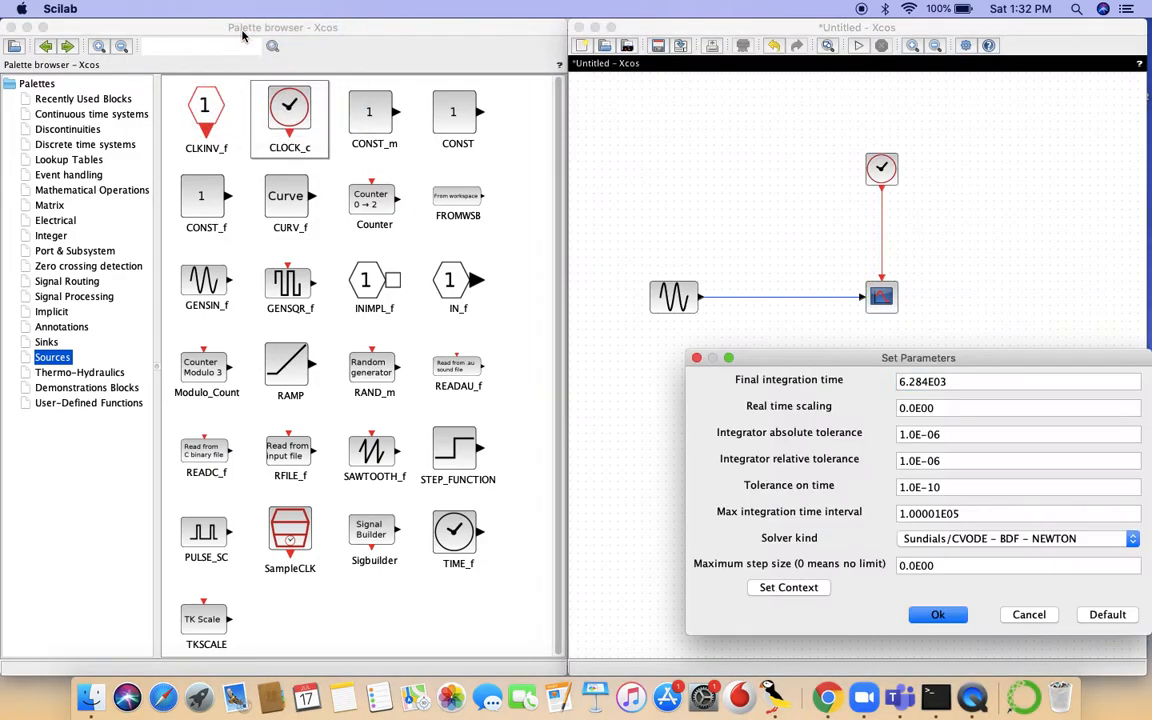
double_click(963, 382)
text(628)
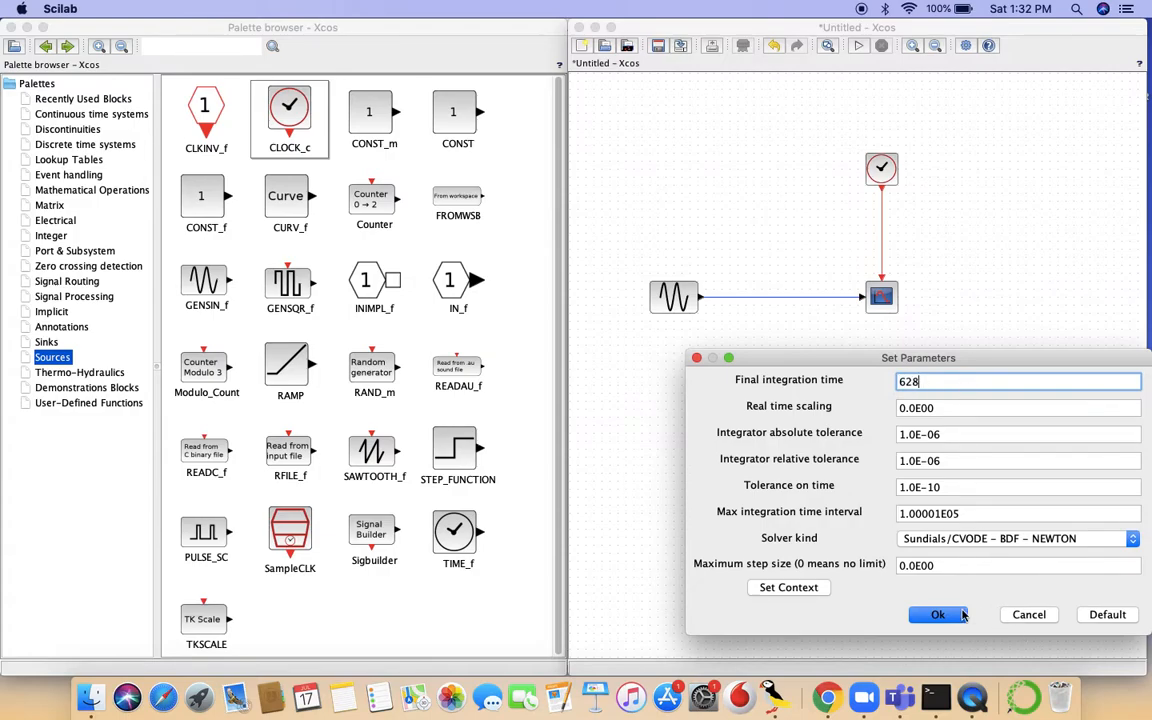
click(949, 616)
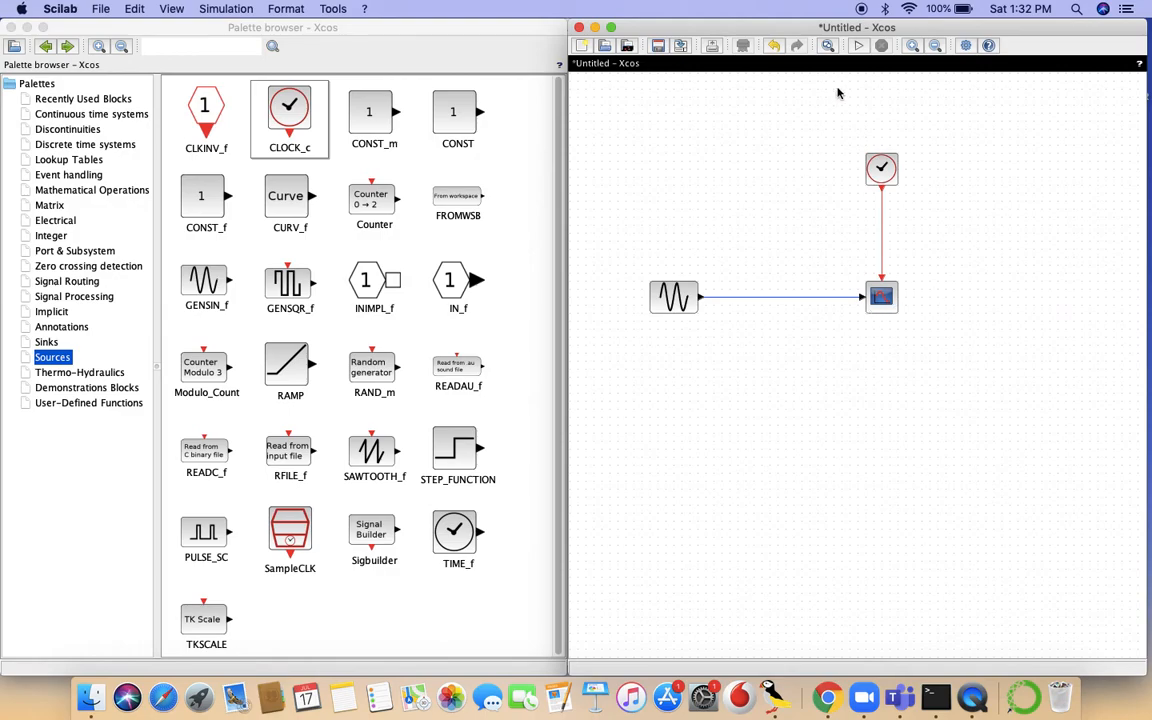
click(857, 46)
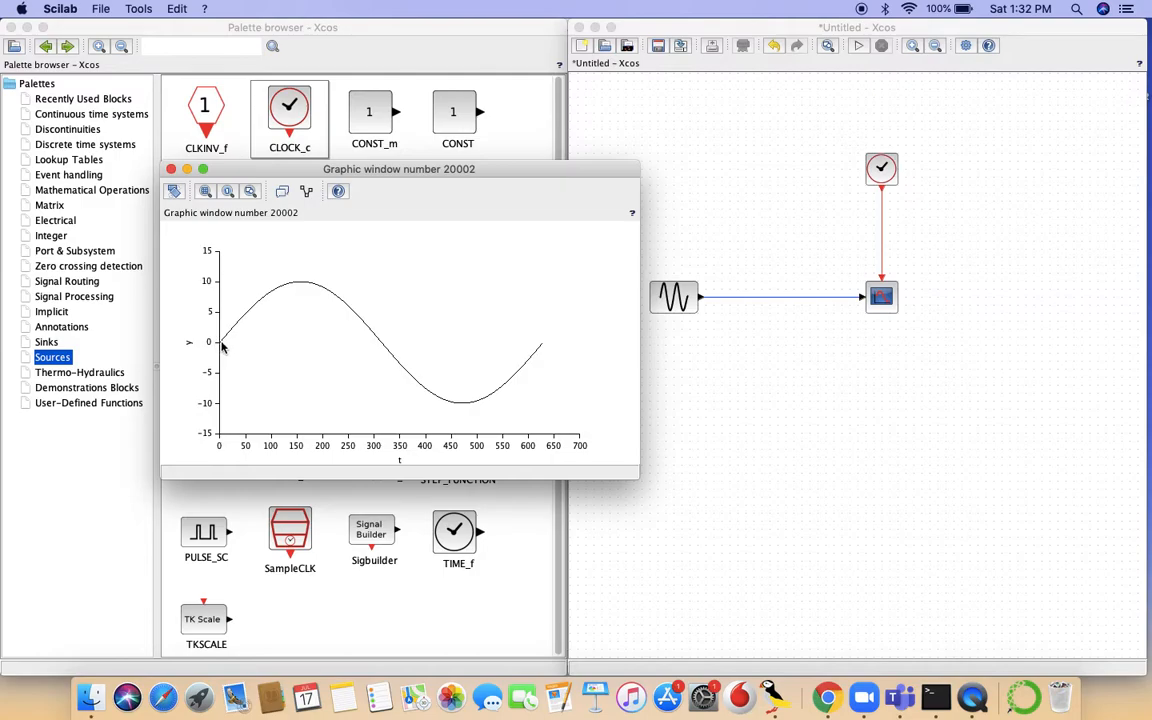
Set the sine generator's phase to %pi/2 rad and rerun the simulation
double_click(654, 308)
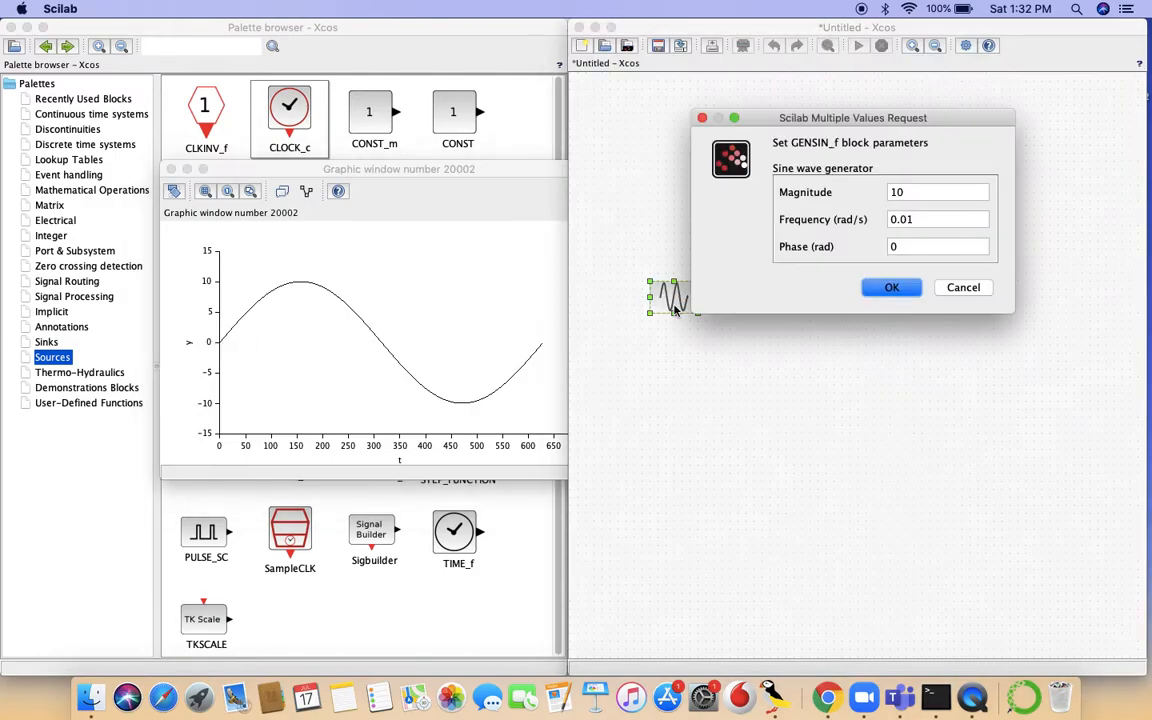
click(892, 288)
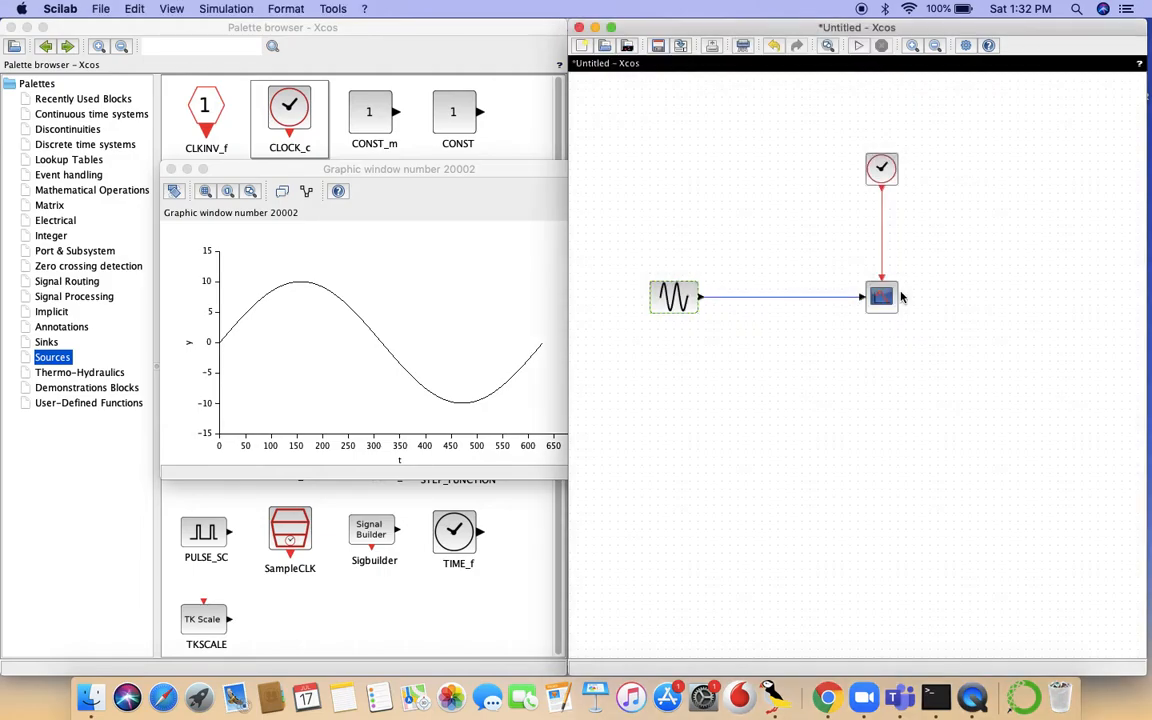
double_click(673, 298)
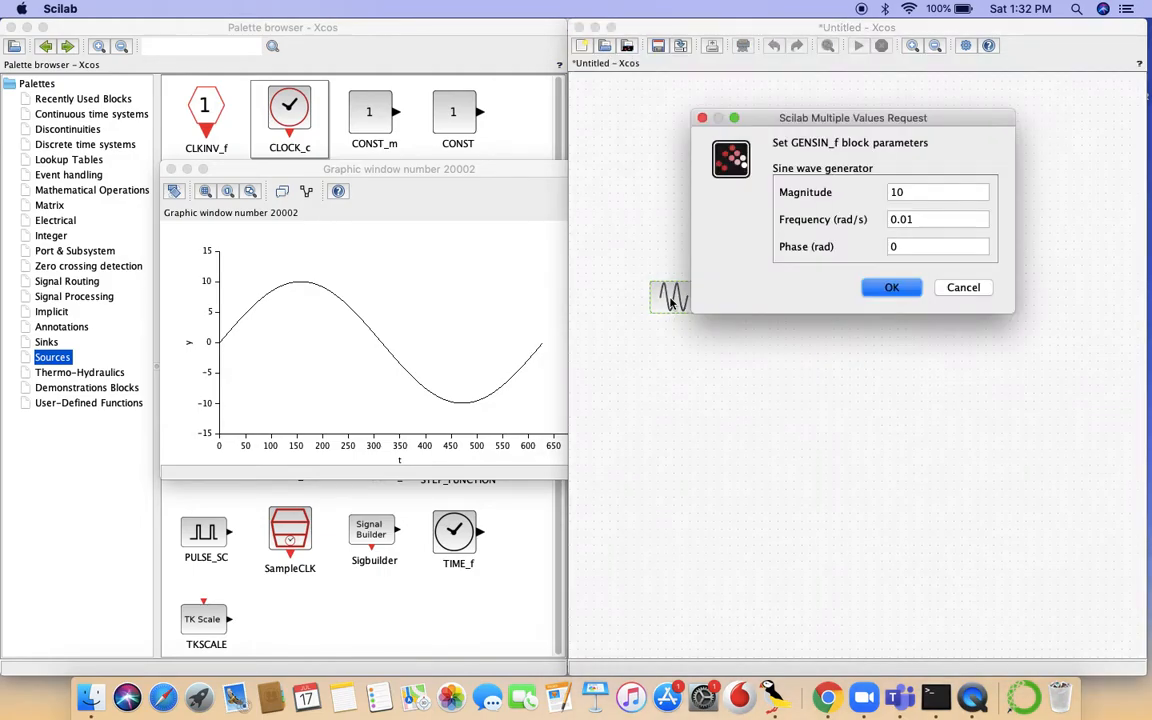
click(905, 247)
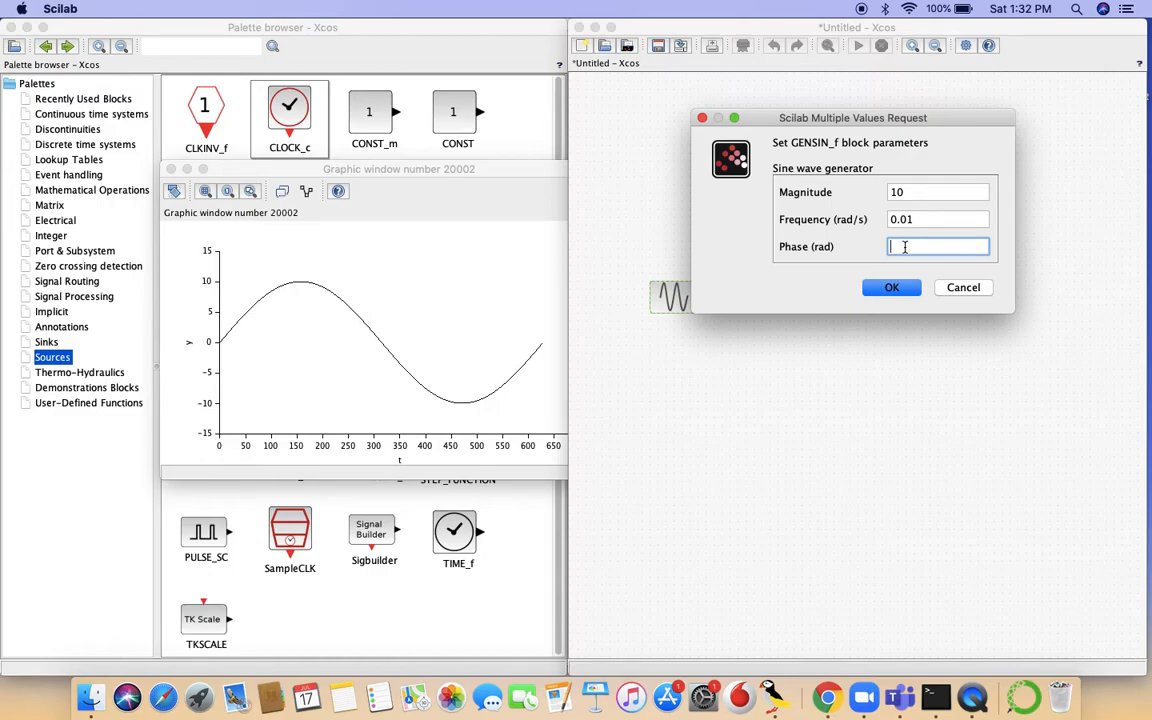
text(%pi/2)
drag(890, 251, 905, 252)
click(979, 247)
click(893, 288)
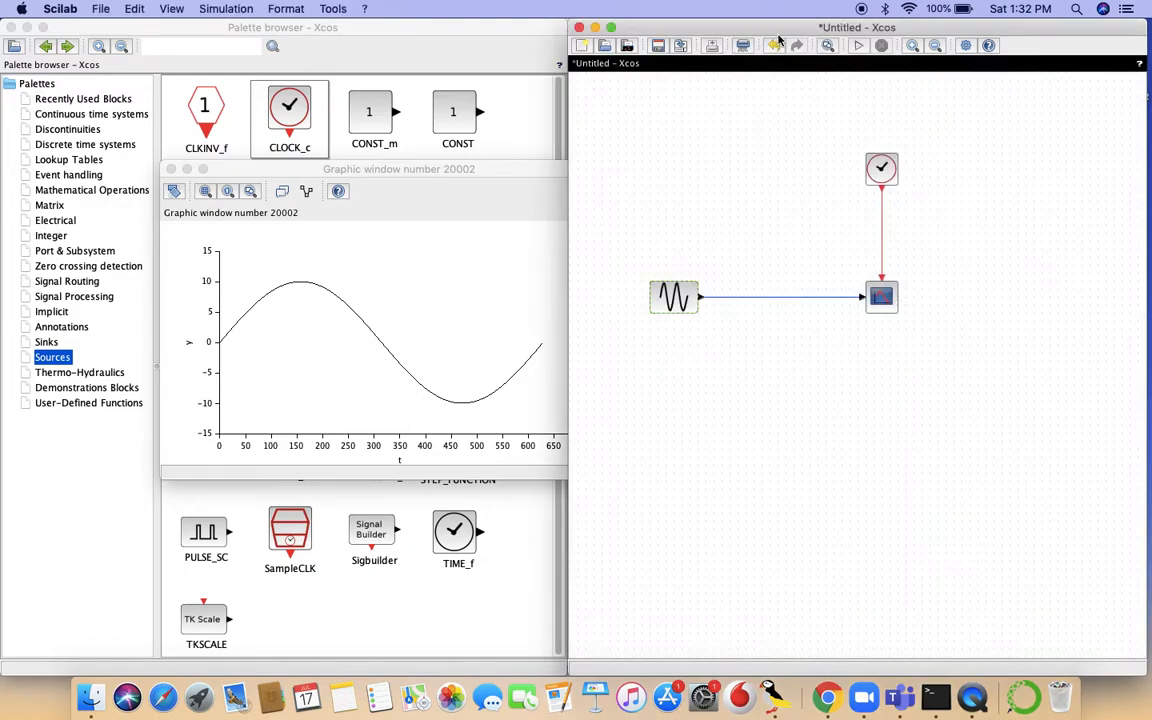
click(860, 47)
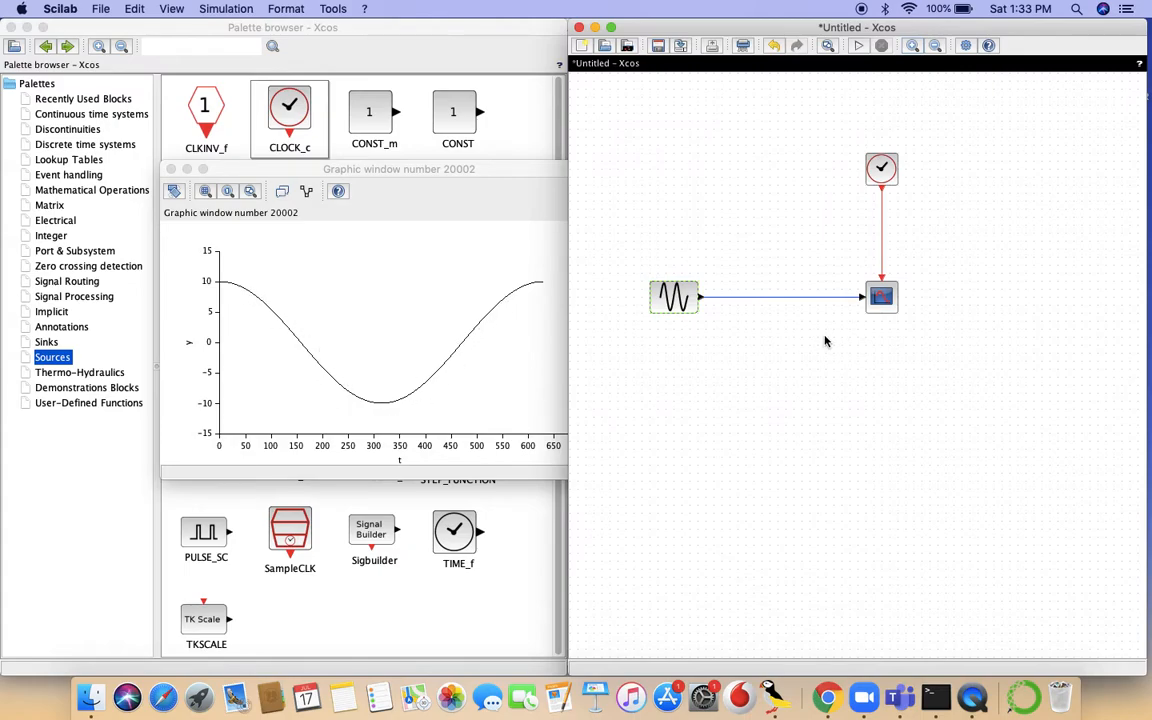
Delete the link between the sine generator and the scope, and move the generator slightly upward
click(770, 302)
click(760, 306)
right_click(752, 299)
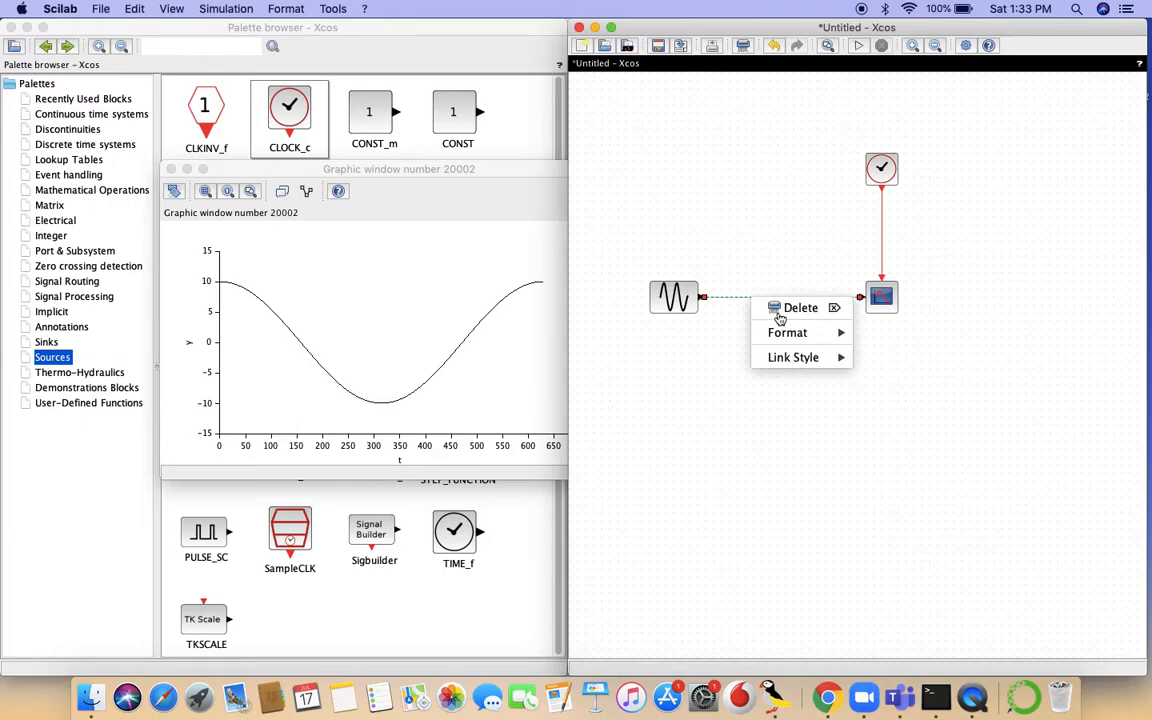
click(779, 310)
click(680, 290)
drag(681, 290, 680, 266)
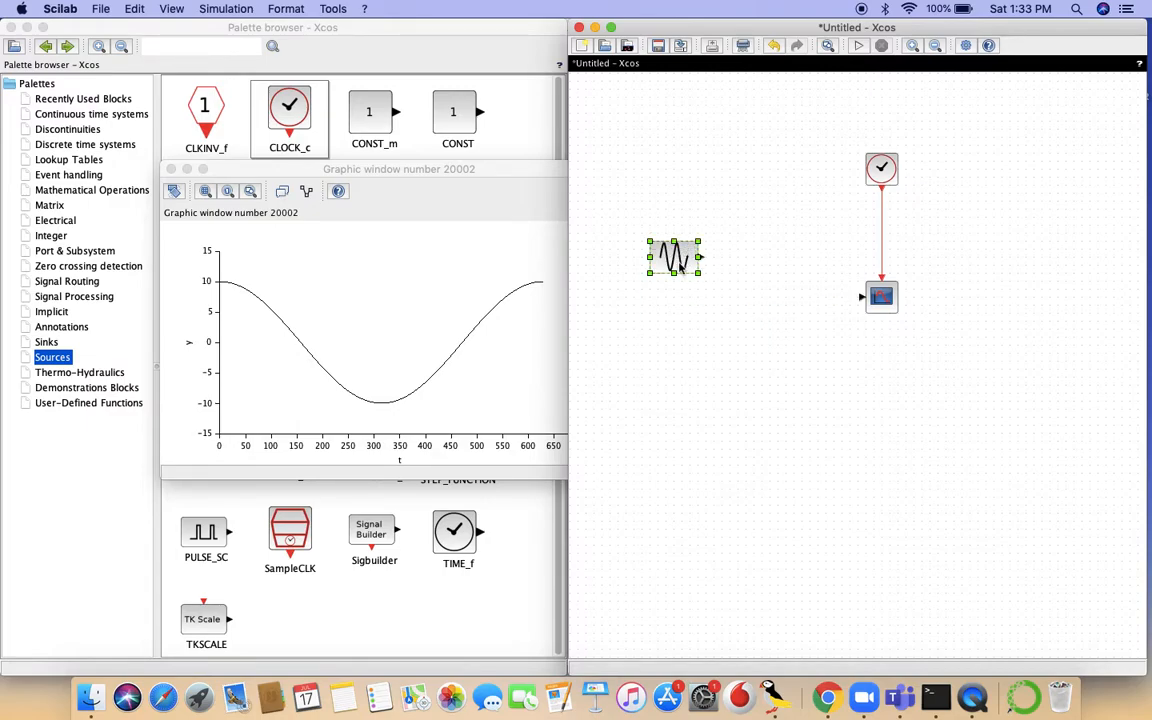
Close the plot window, place a second GENSIN_f block below the first, and check the first generator's parameters
click(171, 169)
drag(180, 278, 674, 344)
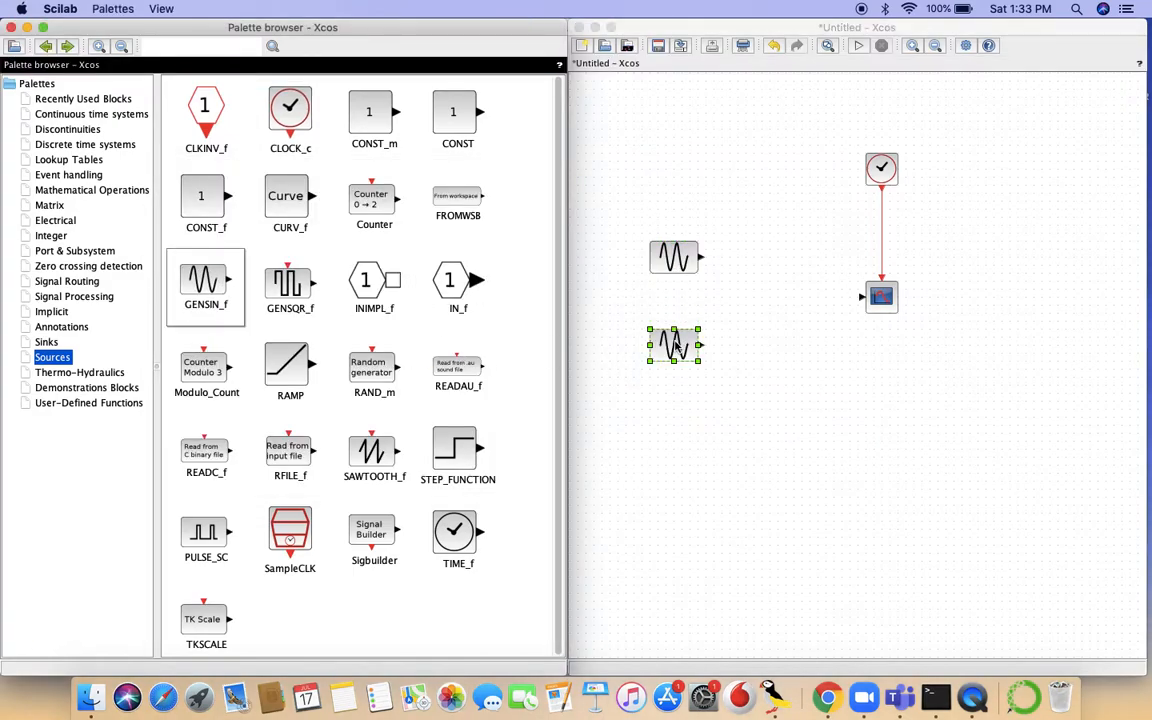
double_click(674, 259)
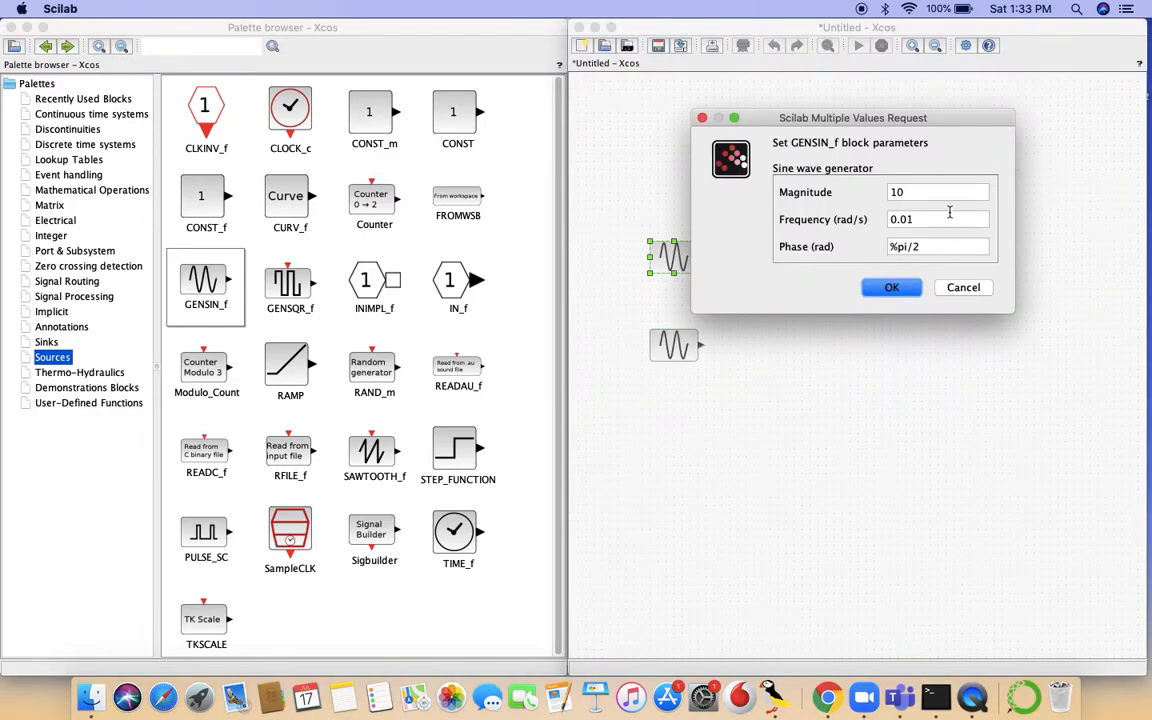
click(908, 288)
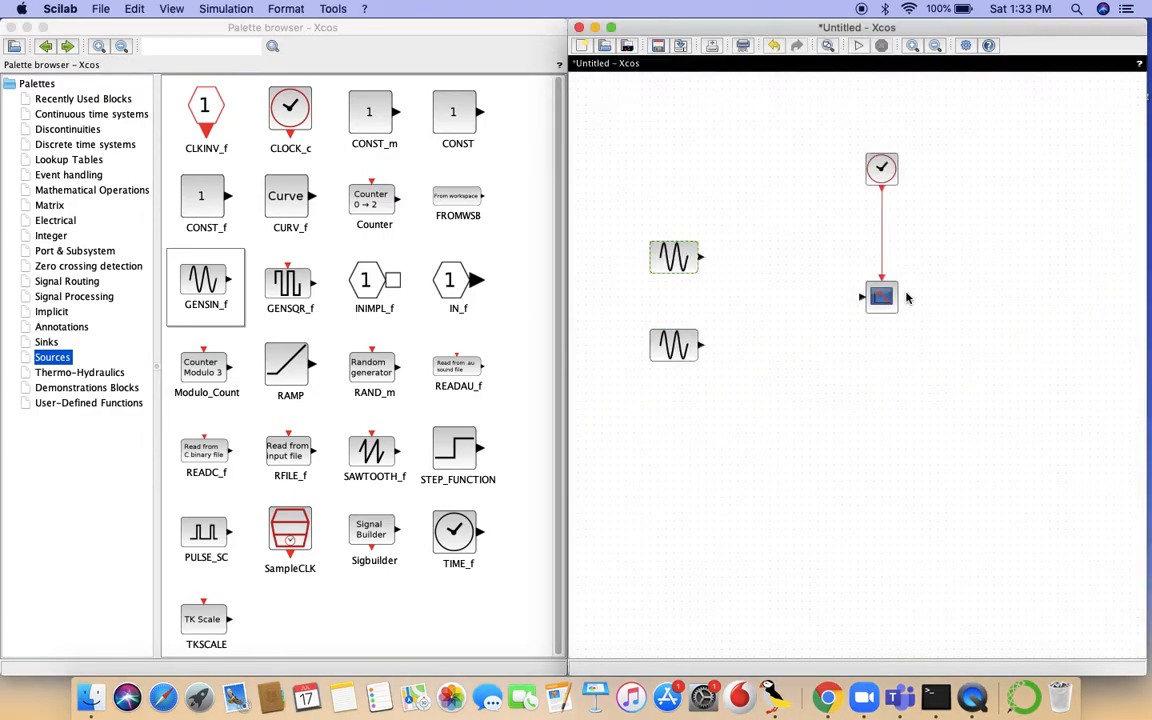
Set the lower sine generator's magnitude to 10 and its frequency to 0.01 rad/s
click(673, 362)
double_click(672, 362)
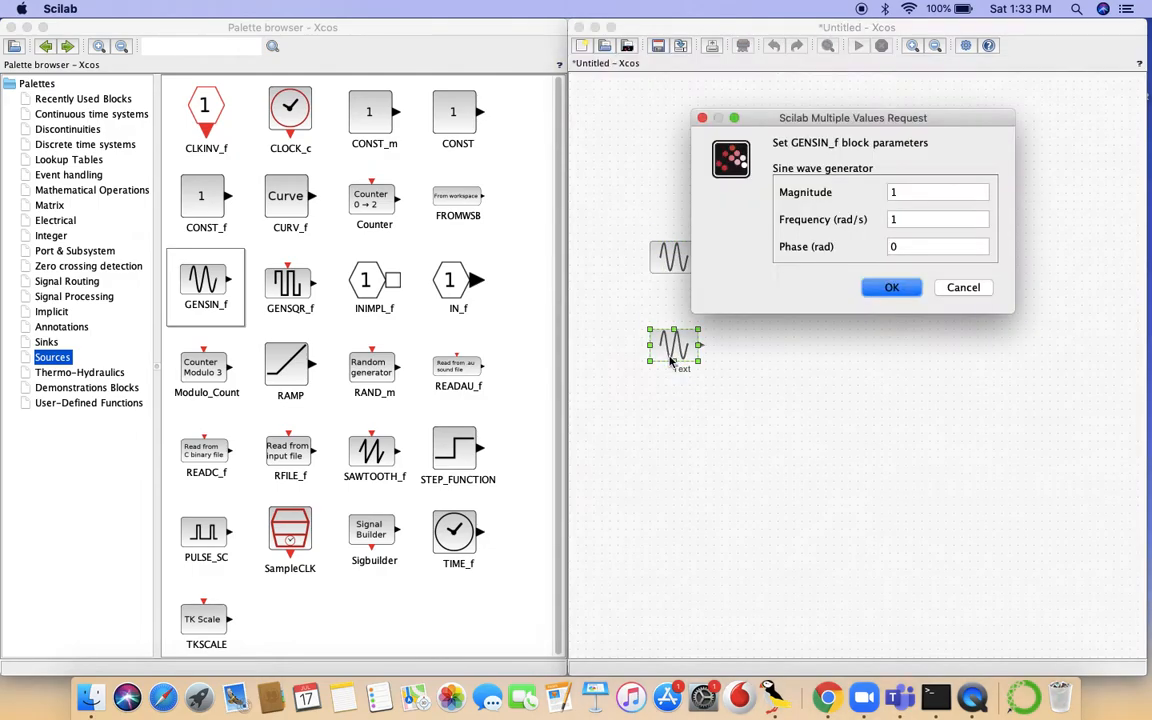
click(902, 192)
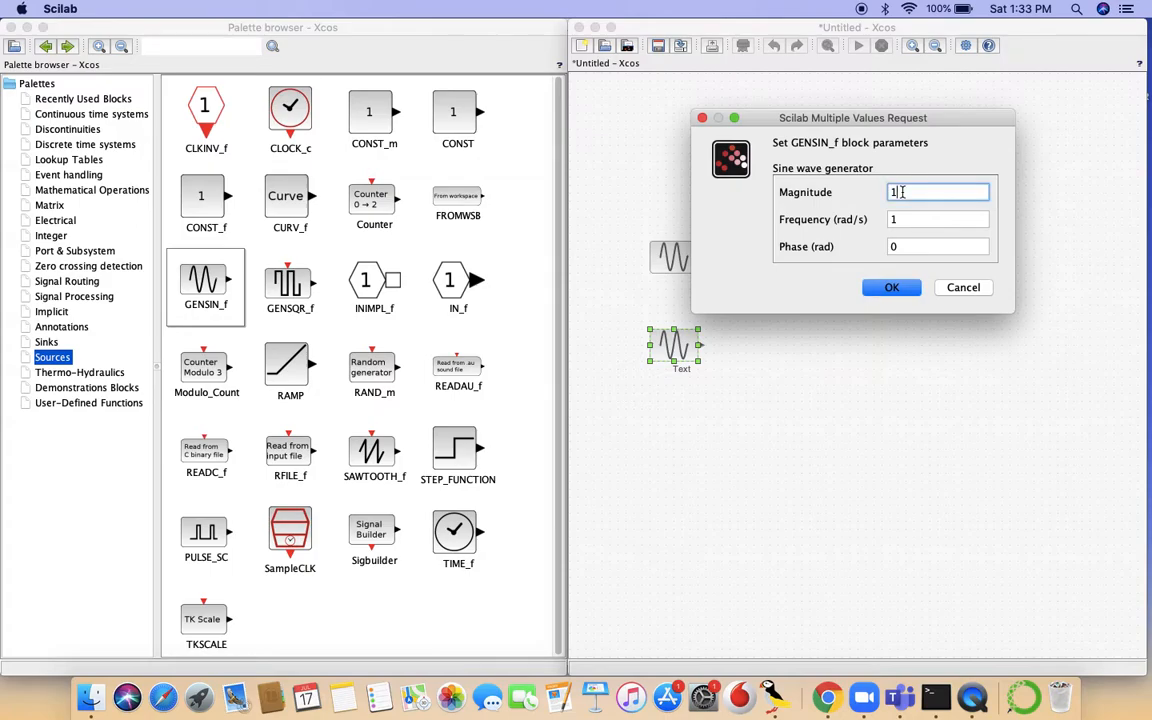
text(0)
click(905, 220)
key(BackSpace)
text(0.01)
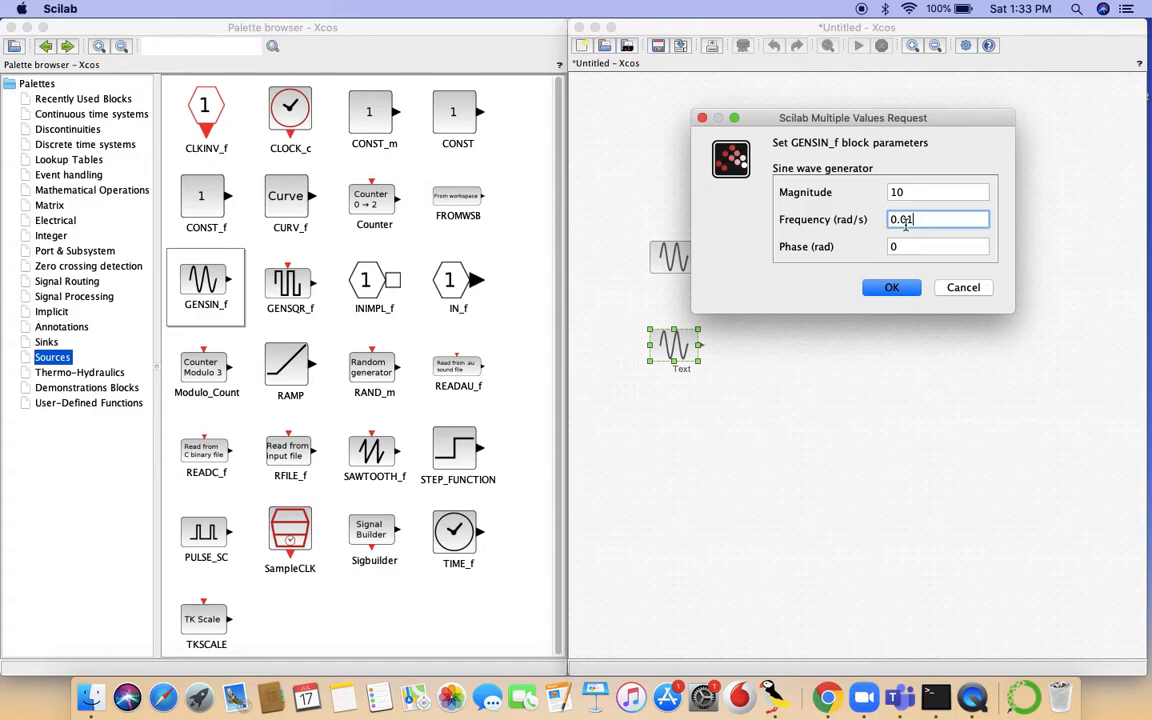
click(892, 287)
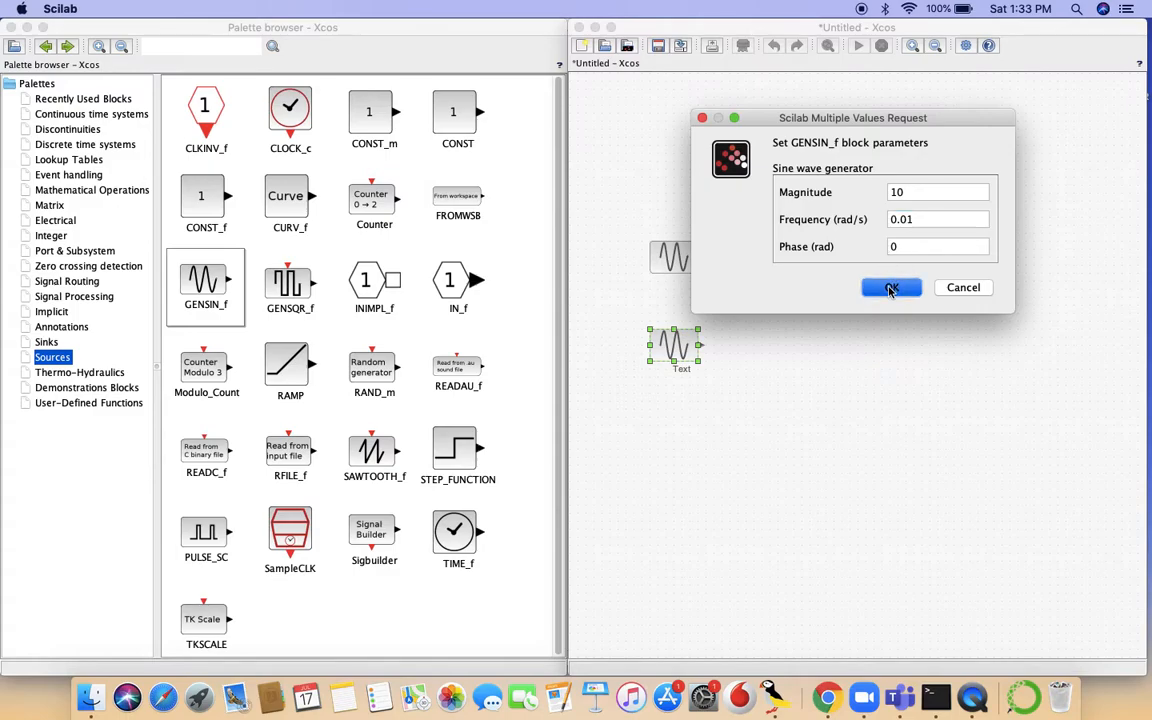
Change the text below the lower sine generator to "Sine wave"
click(683, 371)
double_click(684, 372)
text(sine wave)
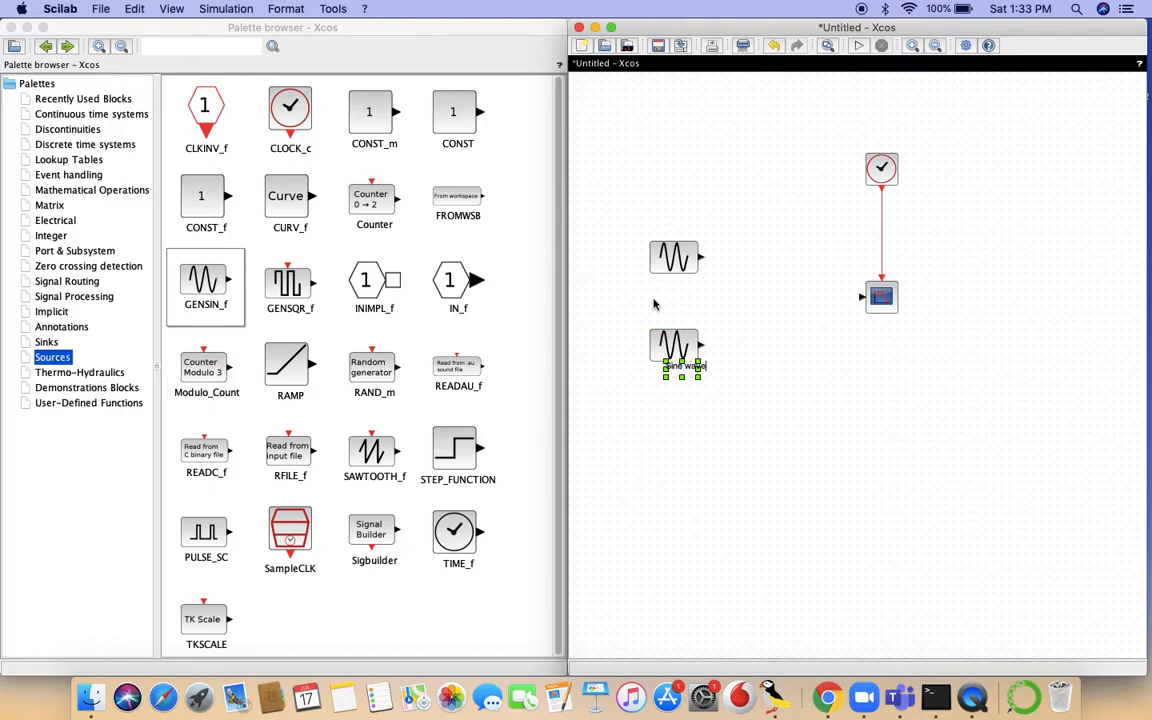
click(653, 337)
Add the text "Cosine wave" below the upper sine generator
click(669, 285)
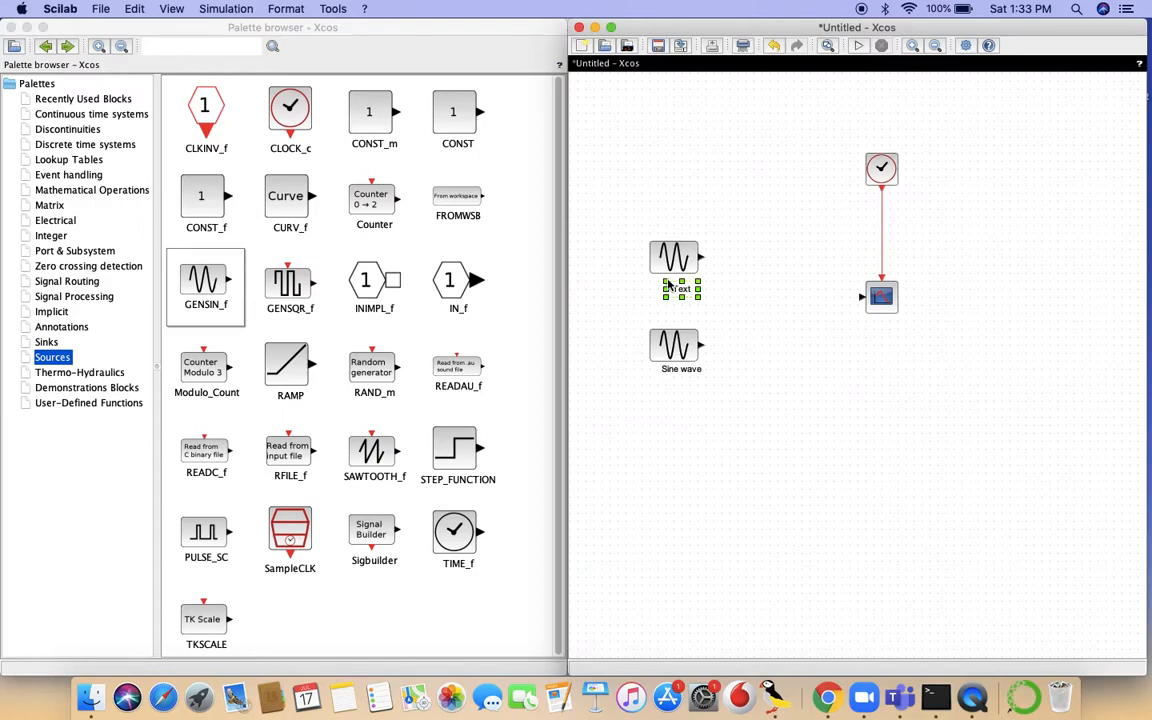
double_click(673, 289)
text(S)
text(osine wave)
click(745, 207)
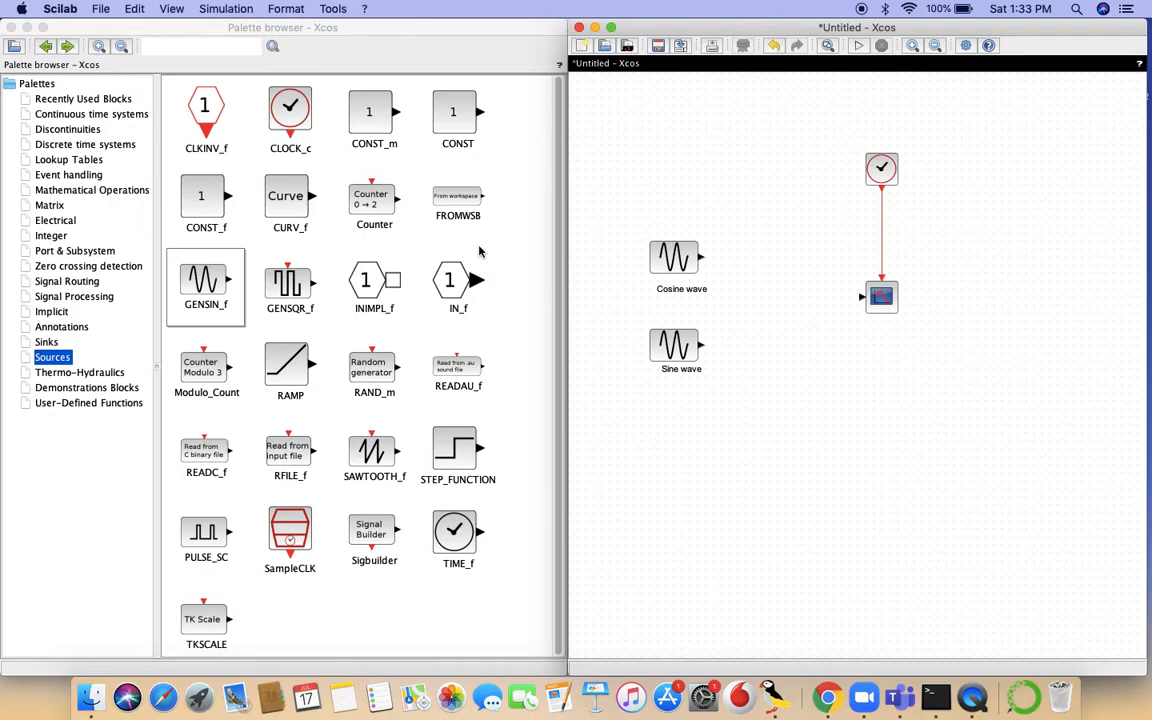
Place a MUX block between the generators and the scope, linking both generators to its inputs and its output to the scope
click(82, 284)
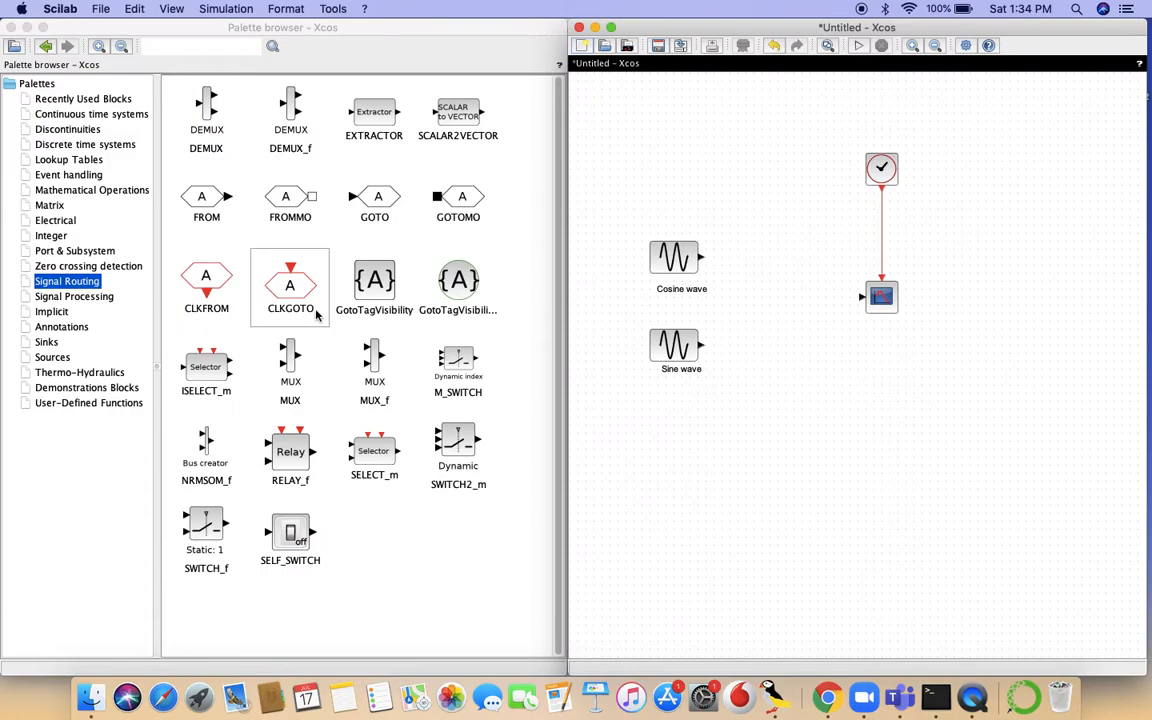
drag(289, 375, 797, 302)
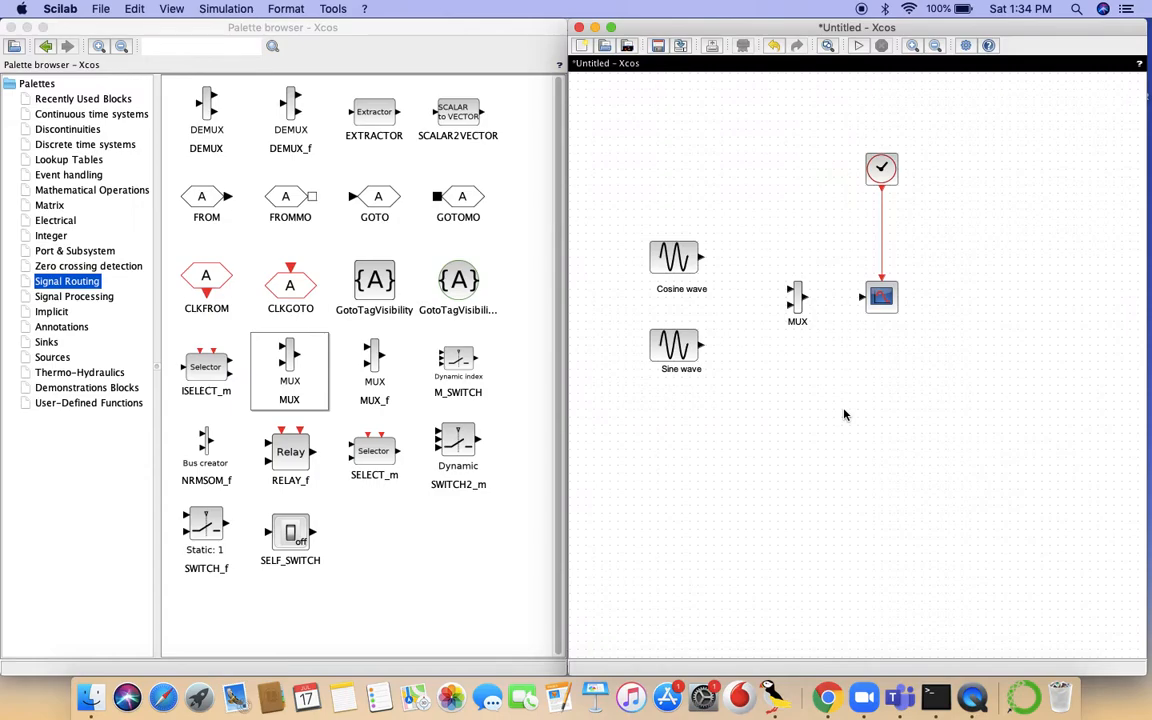
click(713, 271)
drag(713, 271, 790, 290)
drag(702, 344, 862, 298)
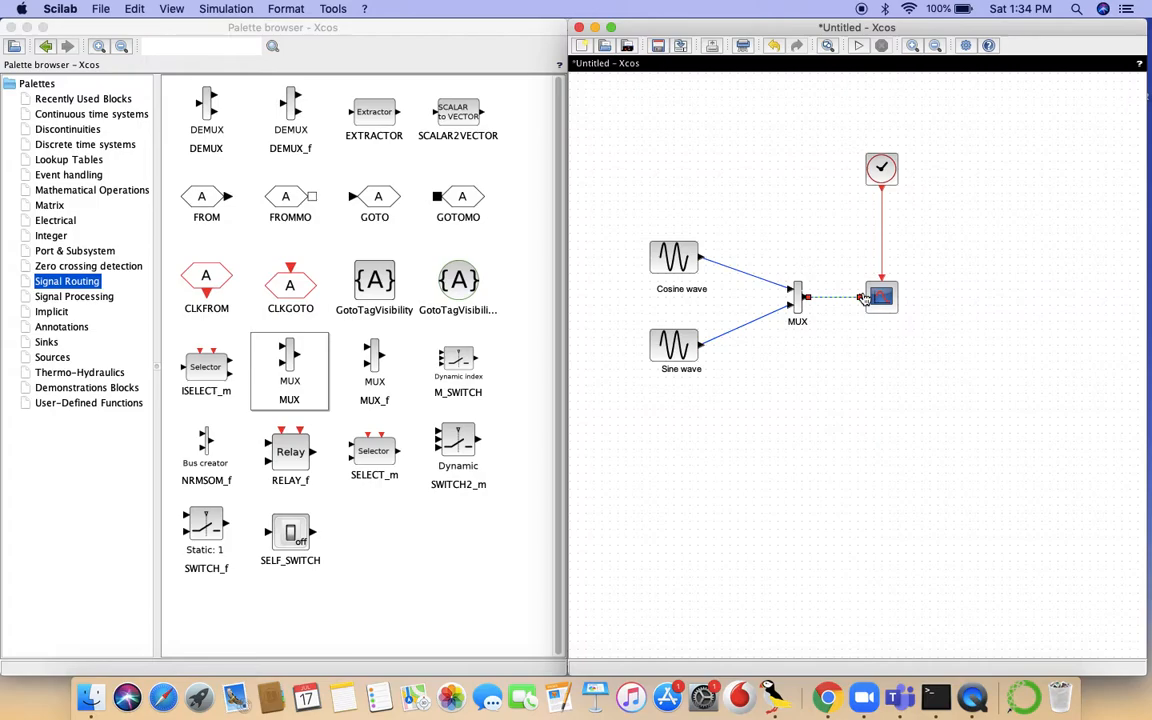
Check the MUX block's number of input ports, and run the simulation to plot both waves
double_click(797, 300)
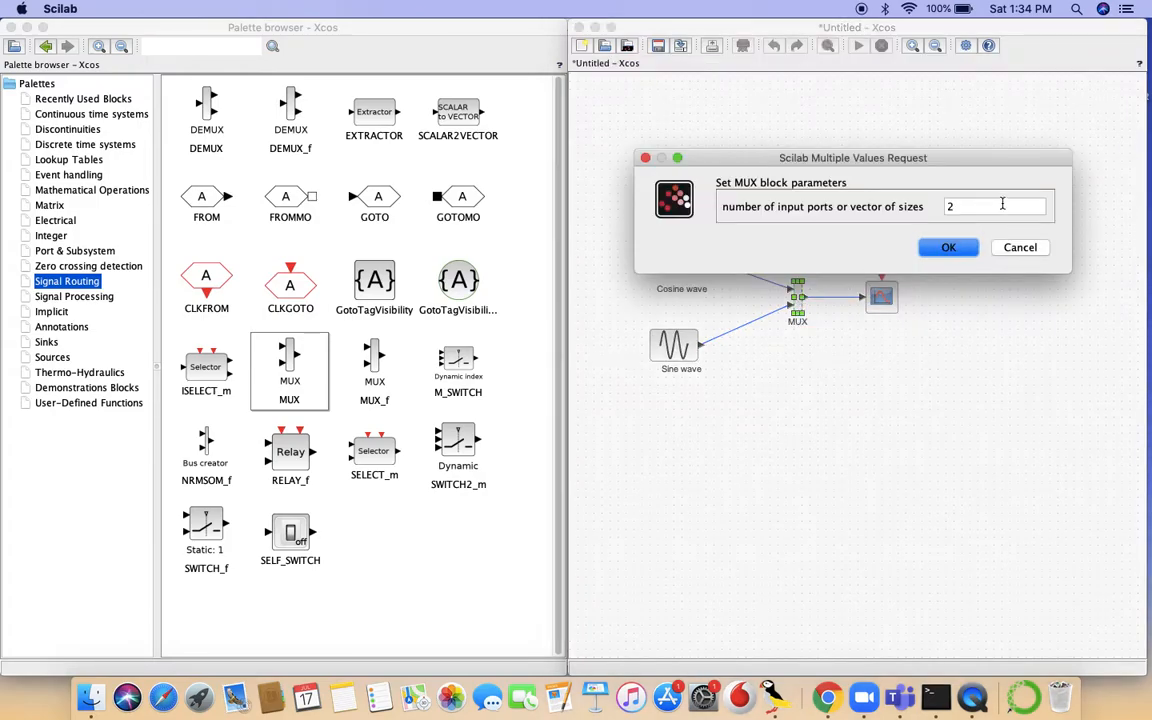
click(960, 249)
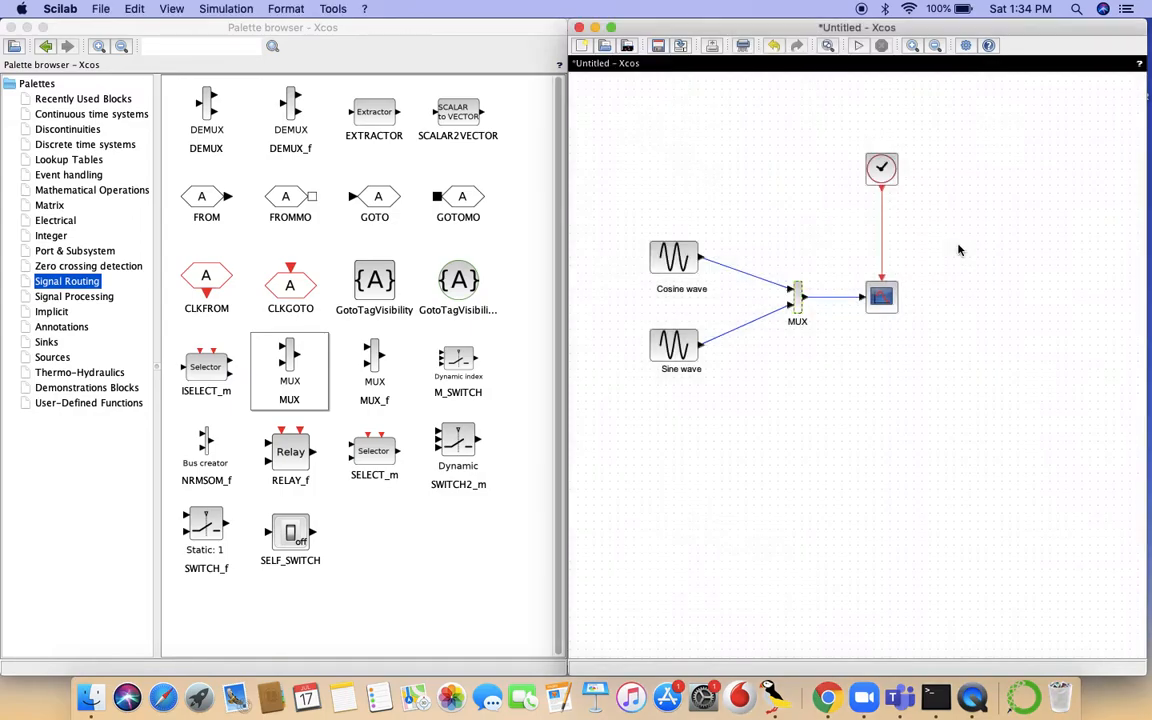
click(859, 46)
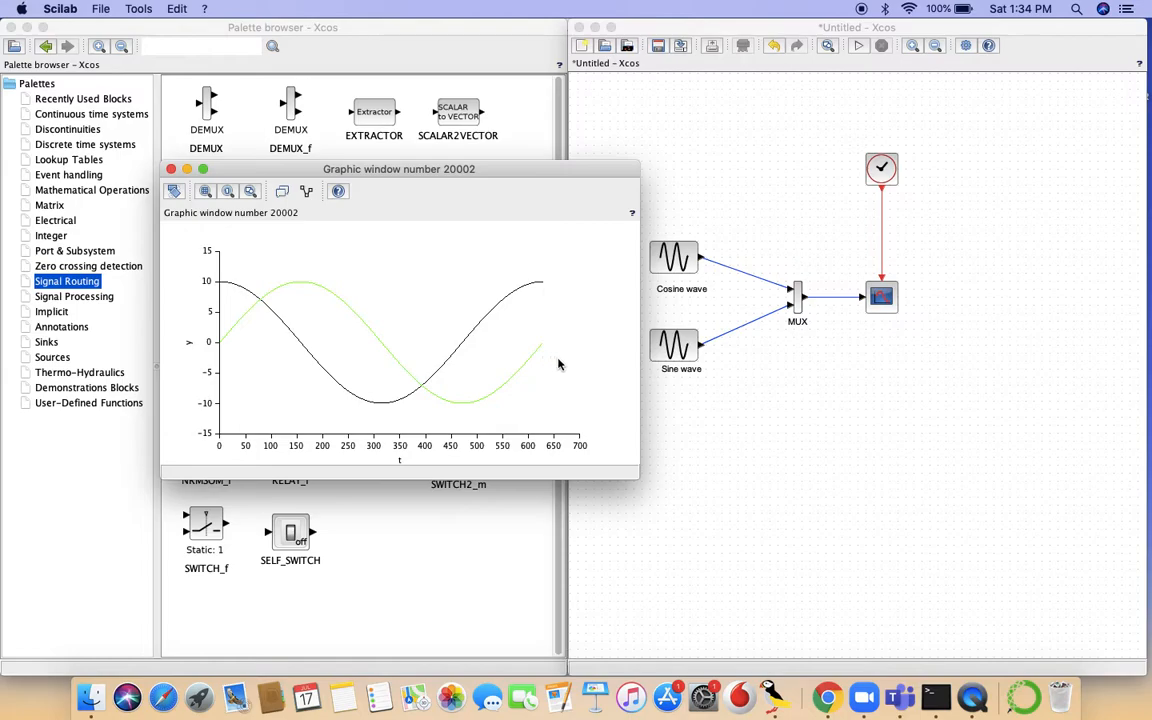
mouse_move(693, 364)
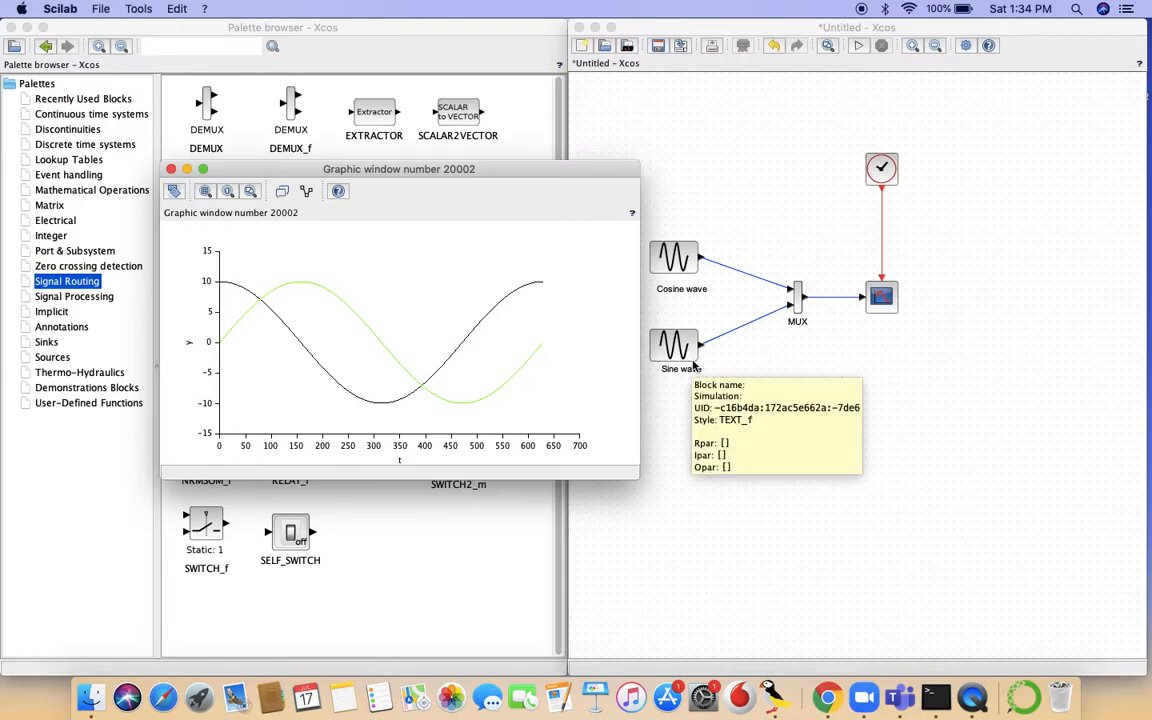